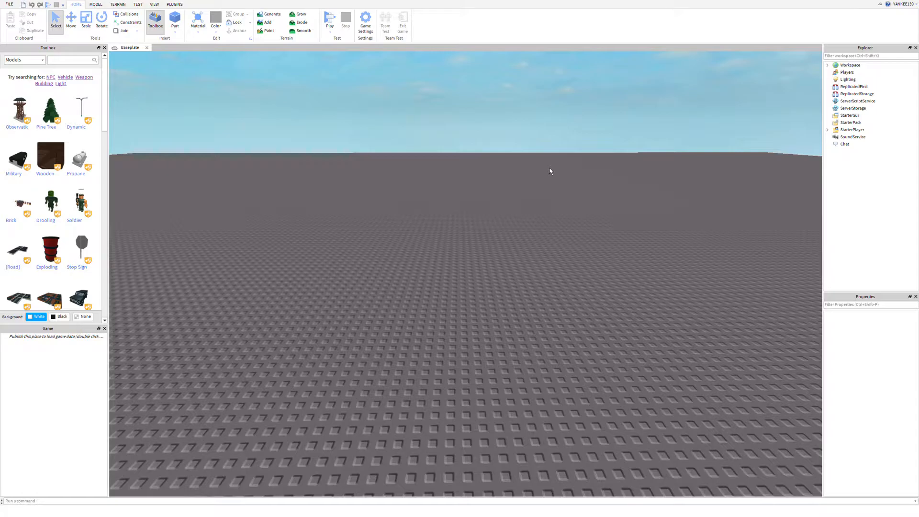
scroll(480, 234, "down", 5)
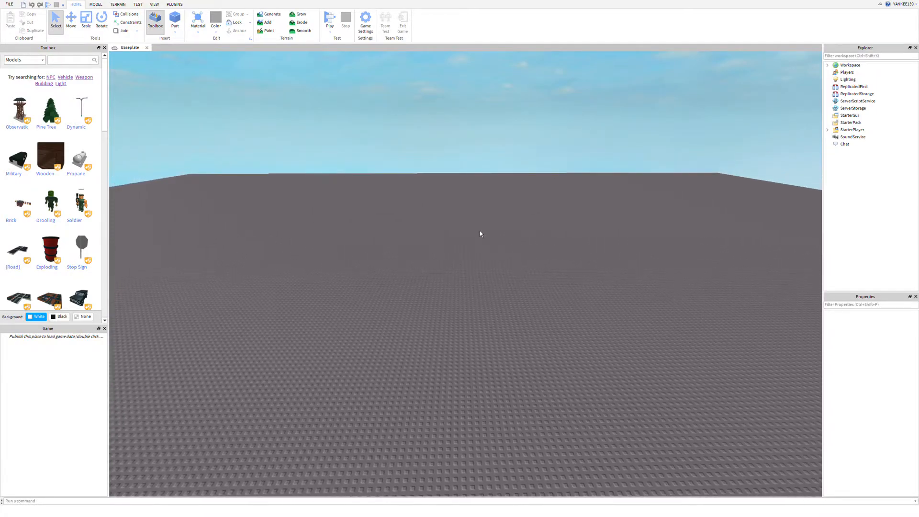
right_click_drag(475, 233, 456, 277)
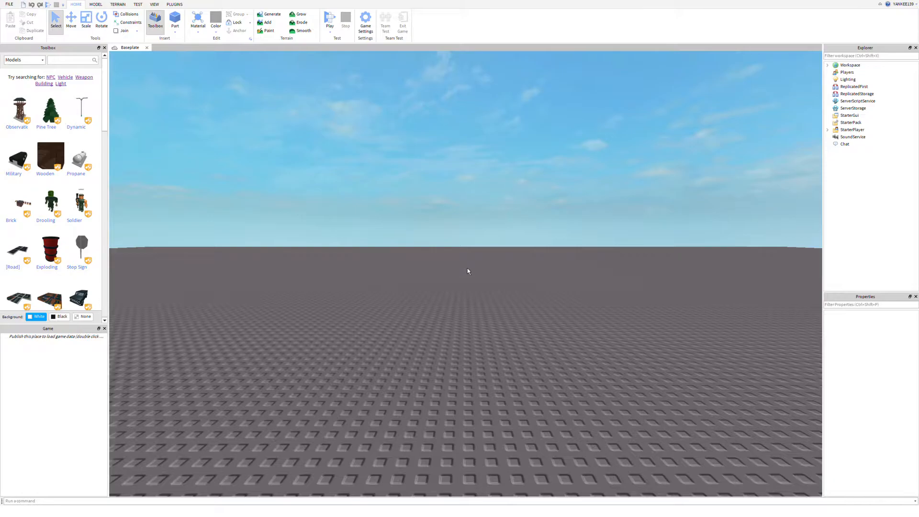
key("w")
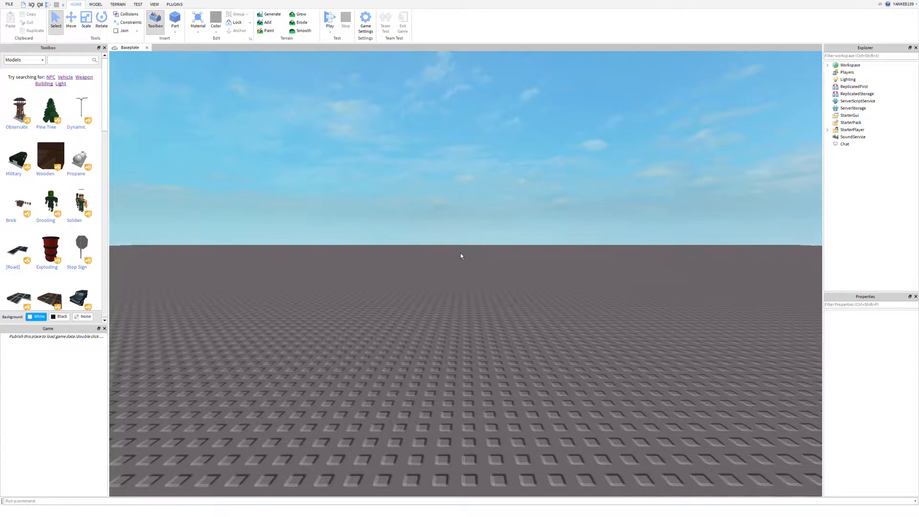
key("w")
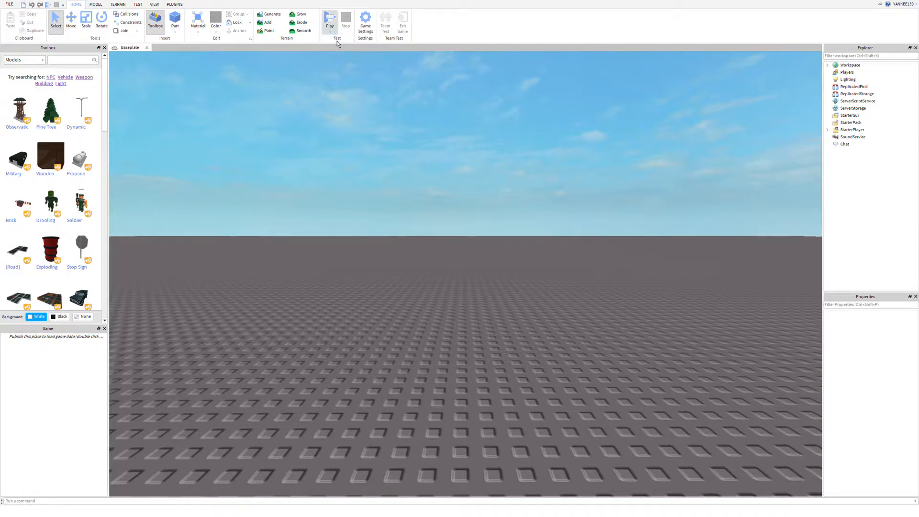
Run a play test, copy the player's avatar model from the Workspace, and stop the test.
left_click(330, 23)
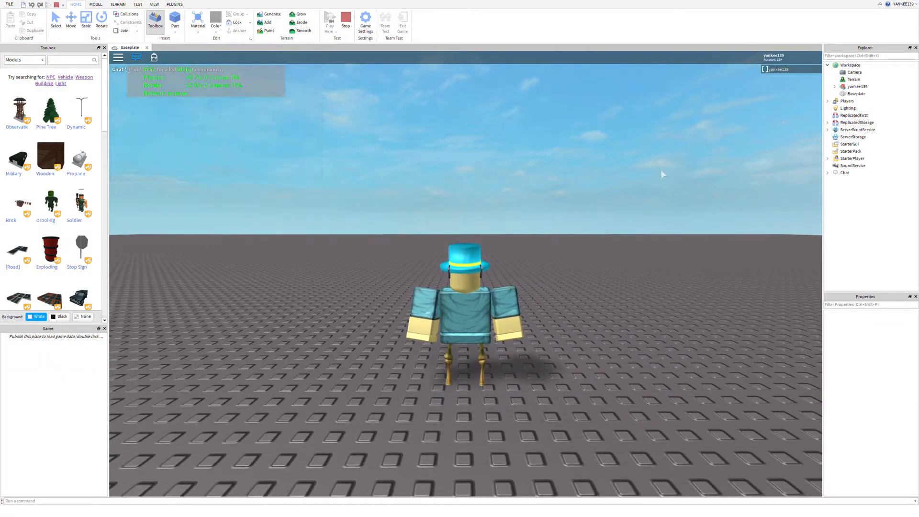
left_click(857, 87)
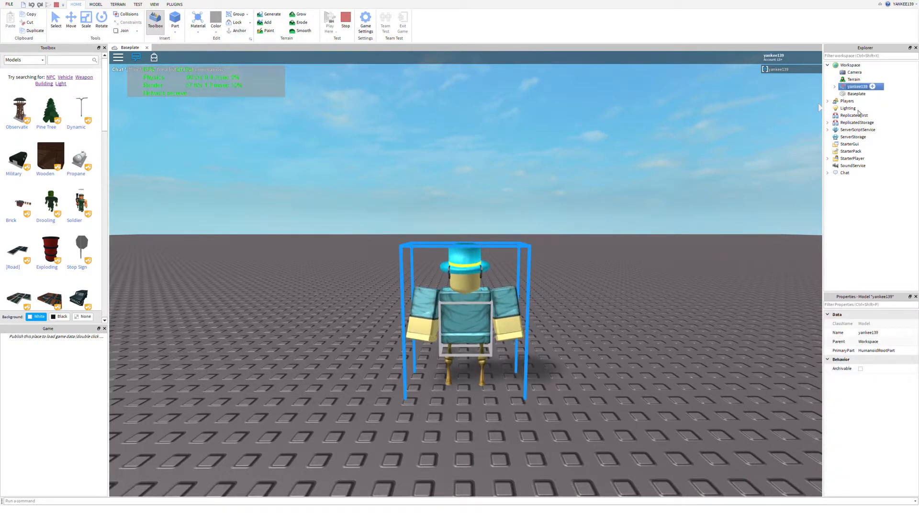
key("shift+F5")
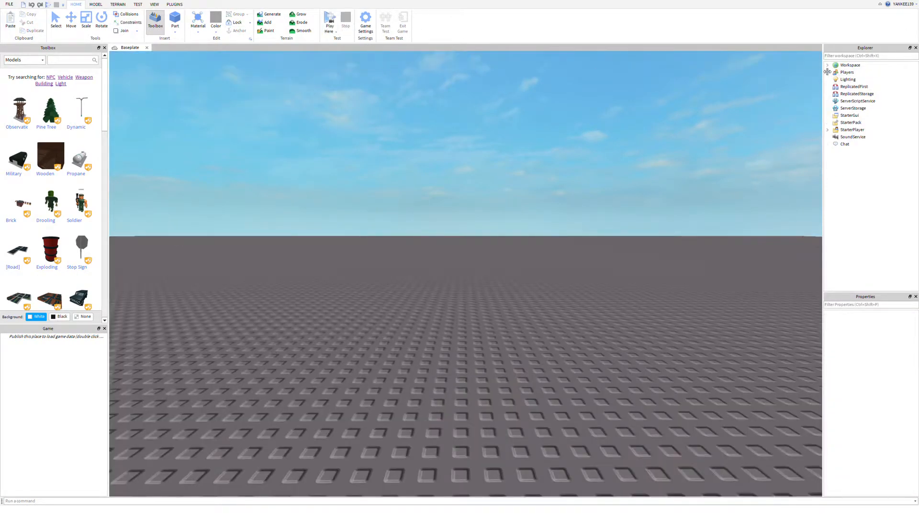
Paste the copied avatar model into the Workspace.
left_click(839, 66)
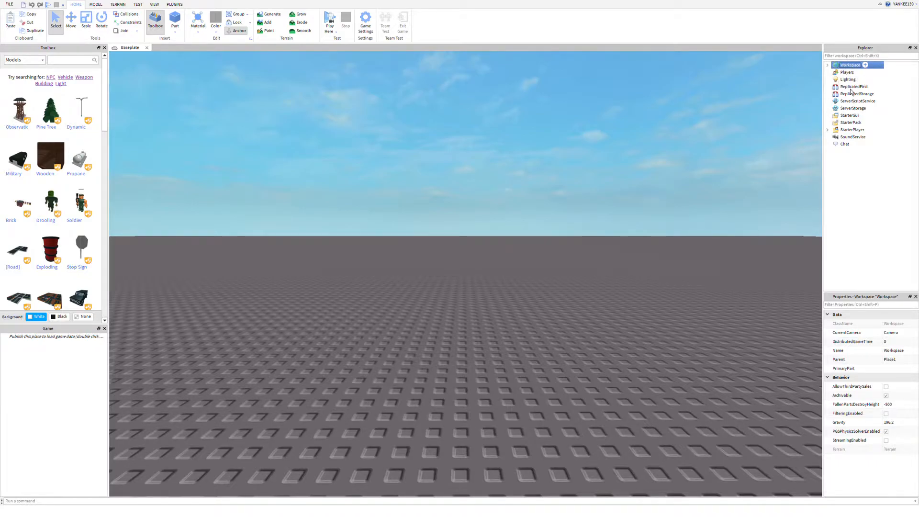
key("ctrl+v")
left_click(573, 174)
right_click_drag(573, 174, 573, 174)
scroll(572, 173, "down", 5)
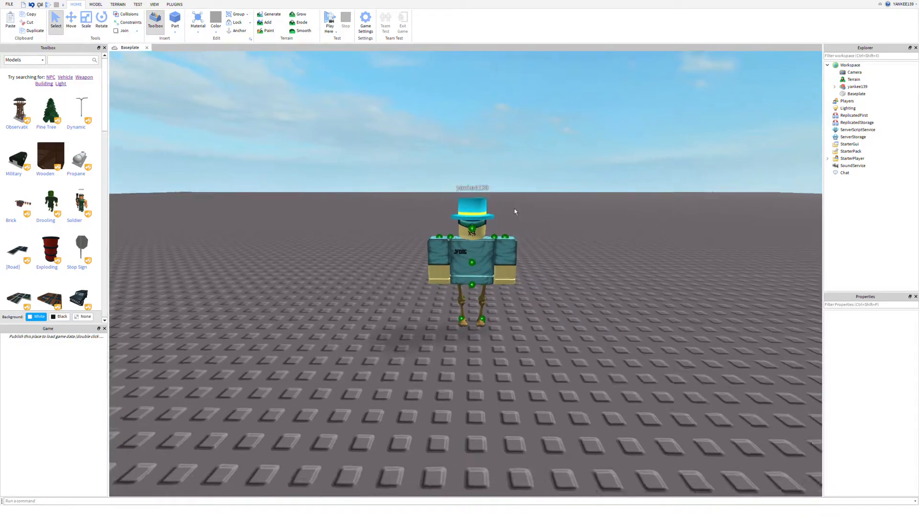
scroll(514, 209, "up", 5)
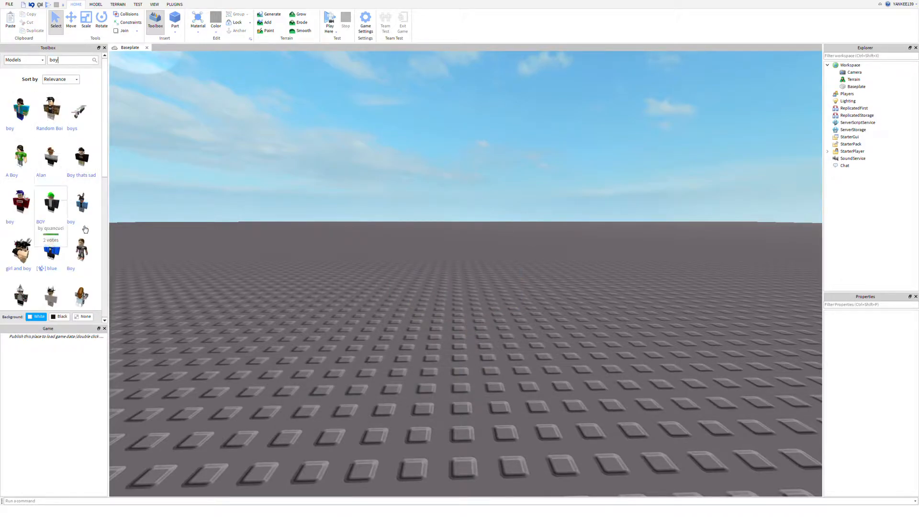
Place the bunny-eared boy model from the "boy" toolbox results onto the baseplate.
left_click_drag(89, 208, 361, 335)
left_click(469, 353)
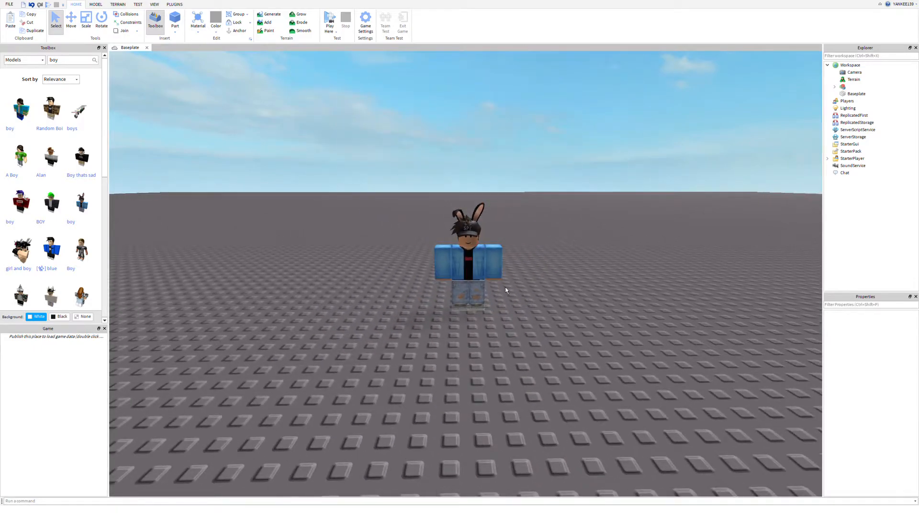
scroll(506, 285, "up", 5)
right_click_drag(509, 280, 512, 287)
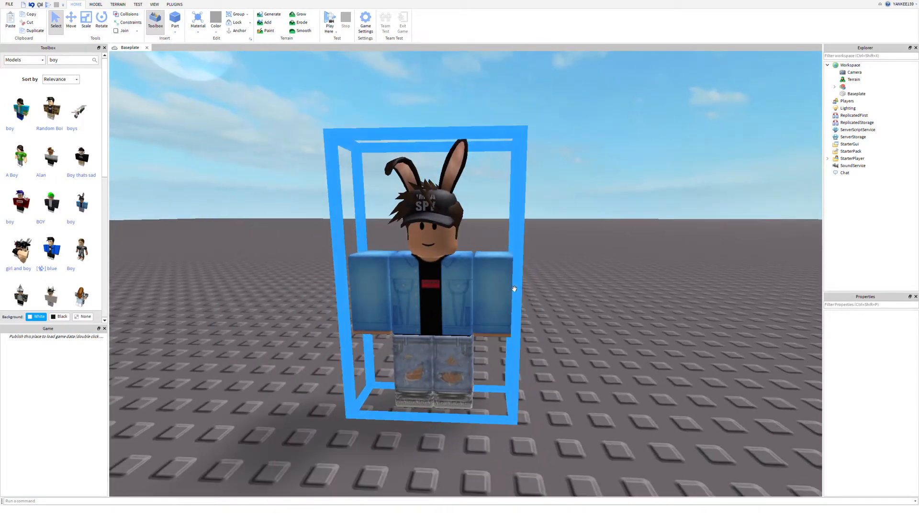
left_click(513, 287)
scroll(557, 292, "down", 5)
Rotate the boy model's Left Arm so it is raised outward above shoulder height.
left_click(834, 86)
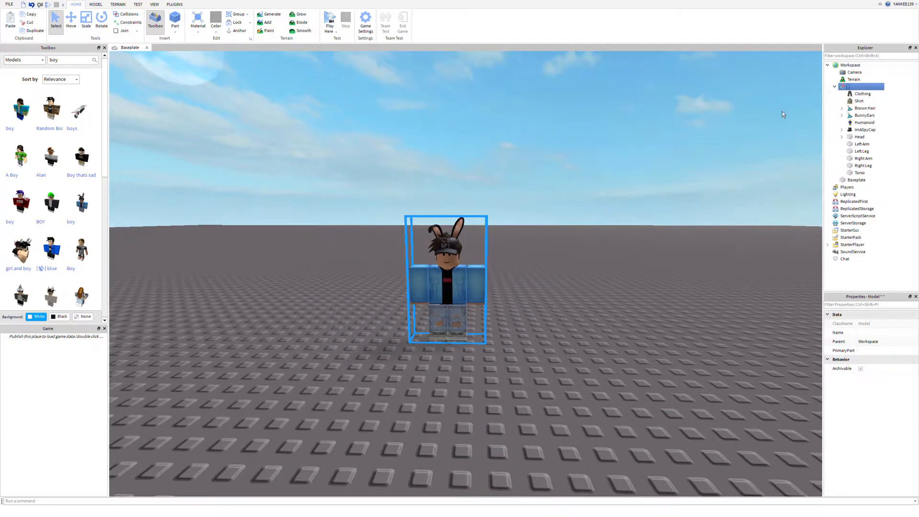
left_click(834, 87)
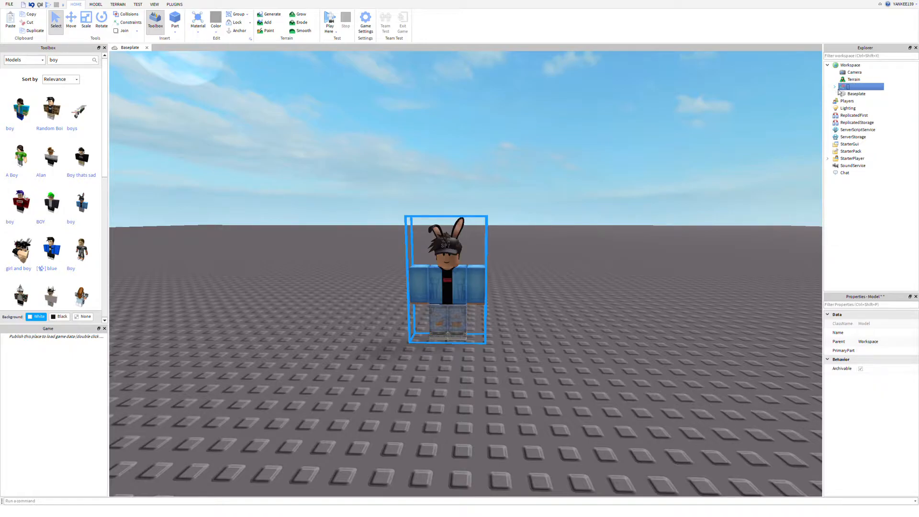
left_click(835, 87)
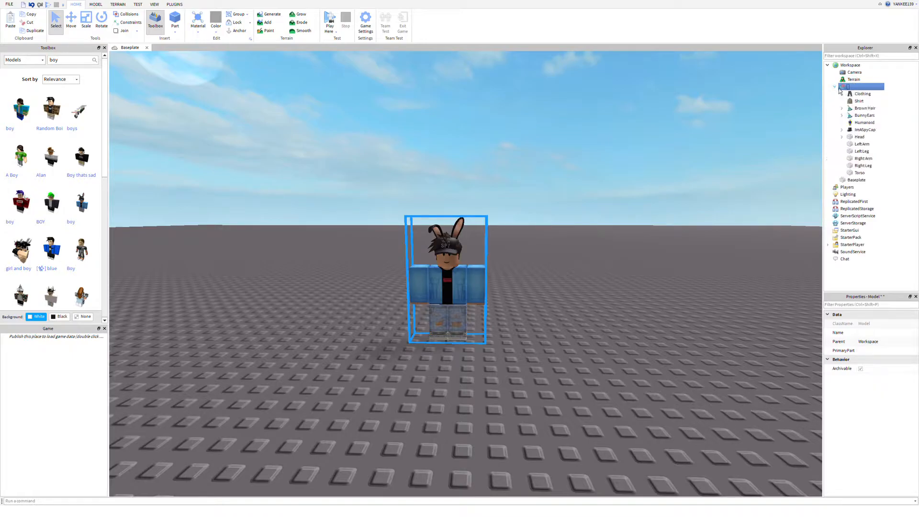
left_click(862, 144)
left_click(101, 19)
left_click_drag(477, 225, 371, 285)
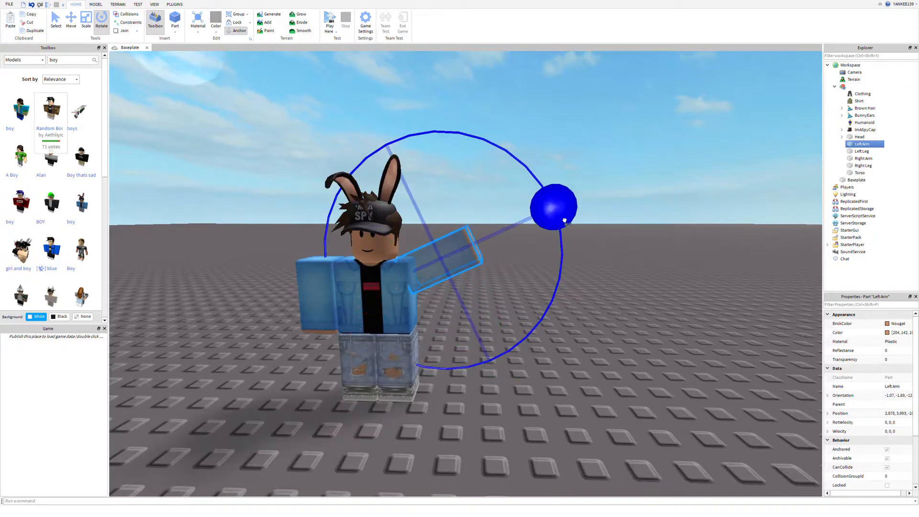
mouse_move(564, 220)
left_mouse_down()
mouse_move(544, 203)
mouse_move(553, 208)
left_mouse_up()
right_click_drag(485, 204, 486, 204)
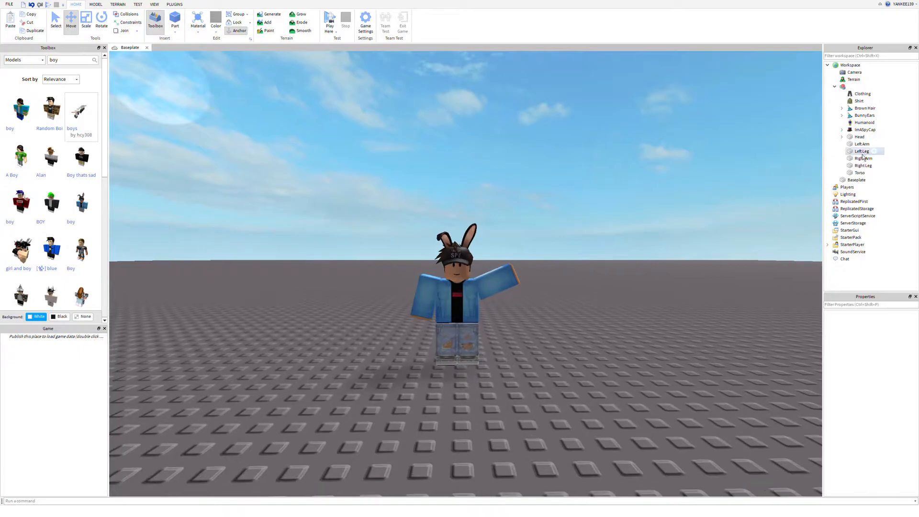
Shift the boy model's Right Leg slightly outward, away from the Left Leg.
left_click(863, 165)
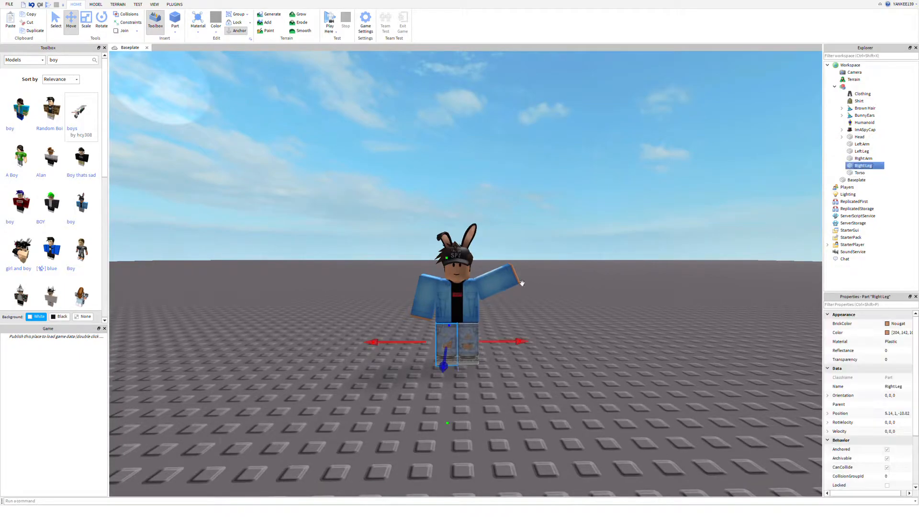
left_click_drag(526, 356, 517, 353)
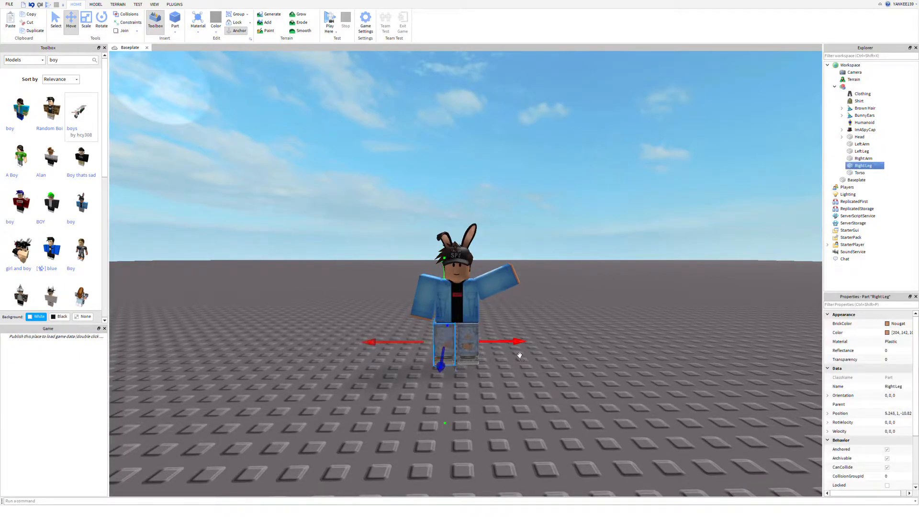
key("ctrl+3")
key("ctrl+4")
left_click_drag(441, 272, 457, 292)
left_click(626, 283)
scroll(618, 289, "up", 4)
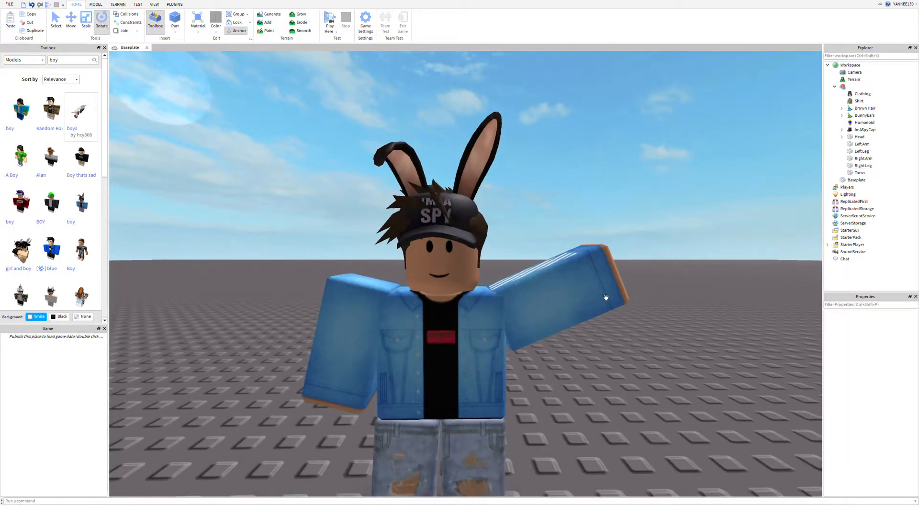
Examine the posed boy model from close up and from a distance.
right_click_drag(605, 297, 603, 286)
scroll(551, 283, "down", 6)
scroll(504, 193, "up", 3)
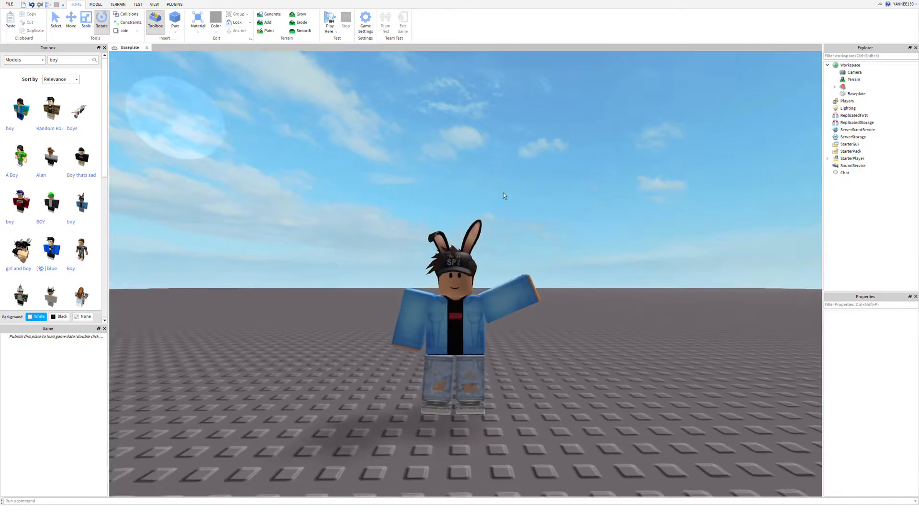
scroll(615, 191, "down", 5)
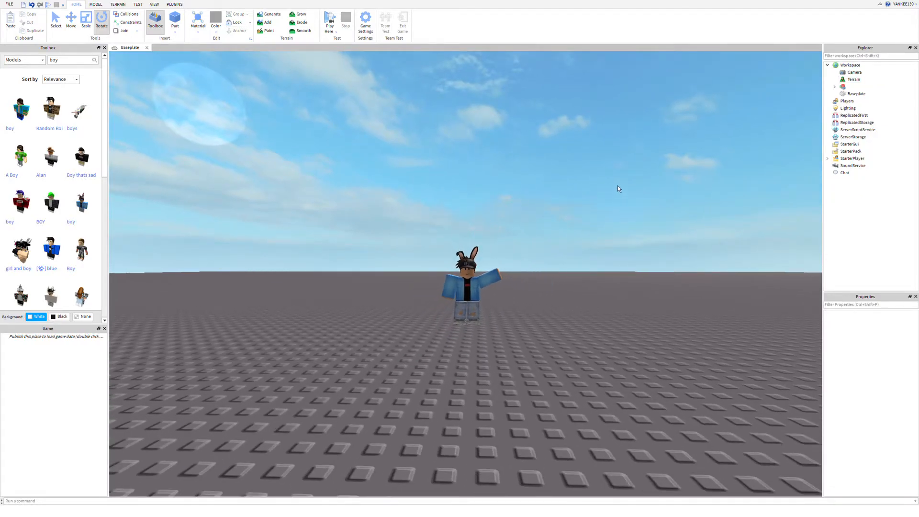
left_click(858, 87)
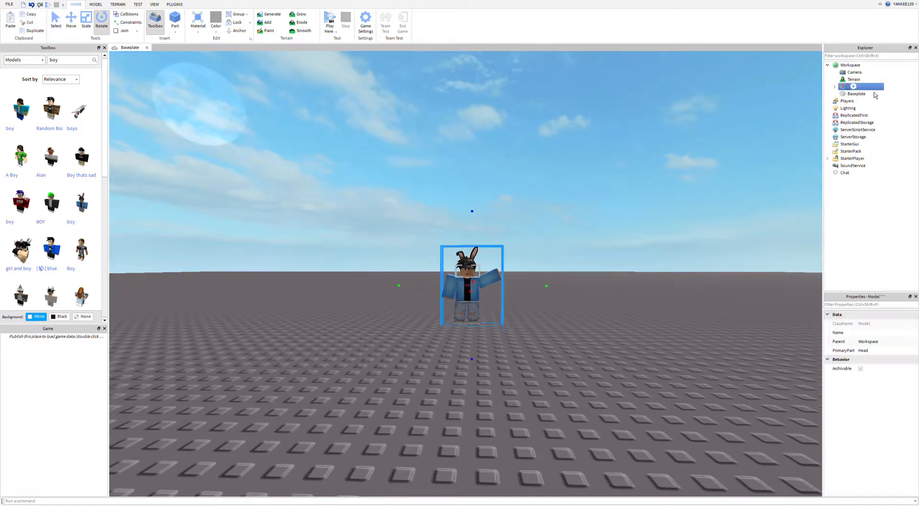
left_click(682, 126)
scroll(555, 178, "up", 5)
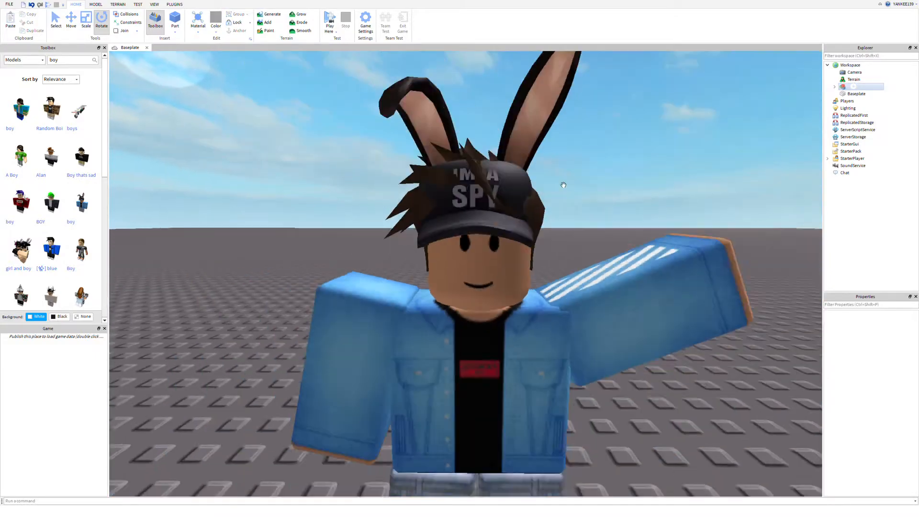
scroll(552, 180, "down", 5)
scroll(552, 180, "up", 5)
scroll(530, 180, "down", 5)
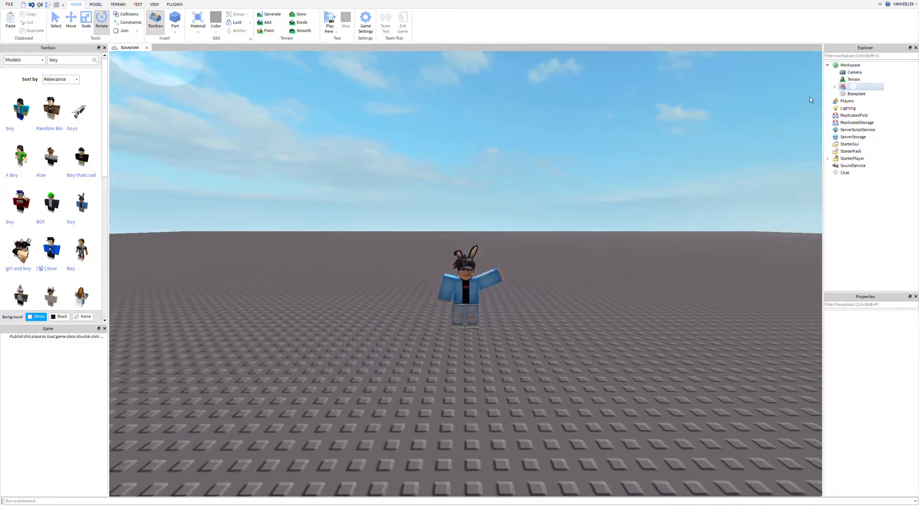
Select the whole posed boy model in the Workspace and focus the view on it.
left_click(869, 89)
left_click(713, 164)
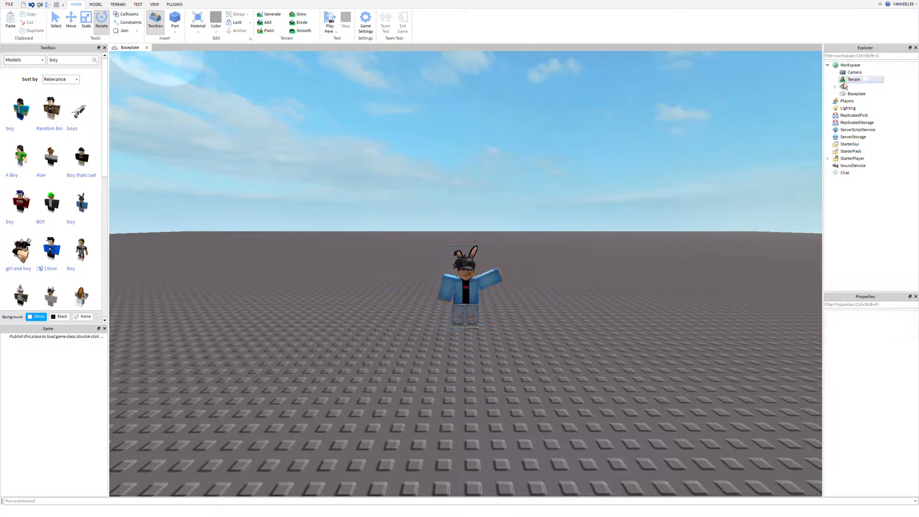
left_click(849, 89)
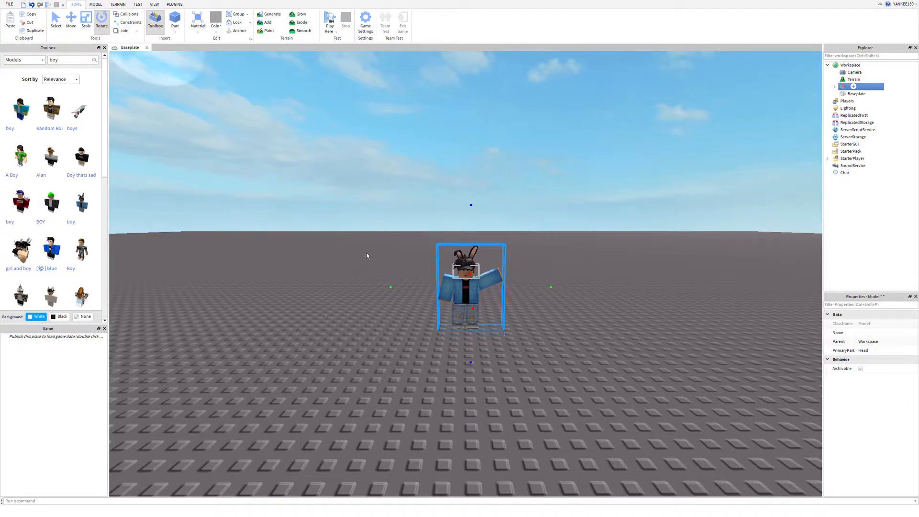
left_click(352, 248)
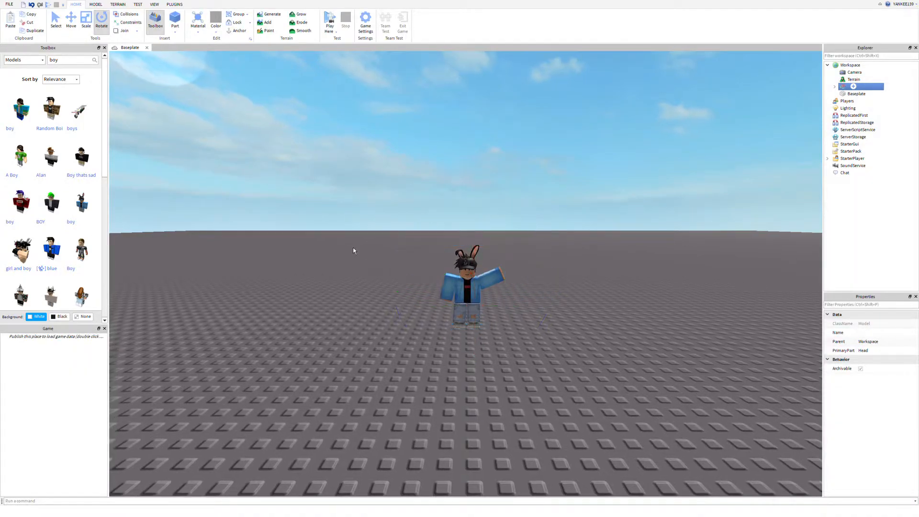
key("f")
Switch to Blender and delete the default cube, lamp and camera from the scene.
left_click(698, 52)
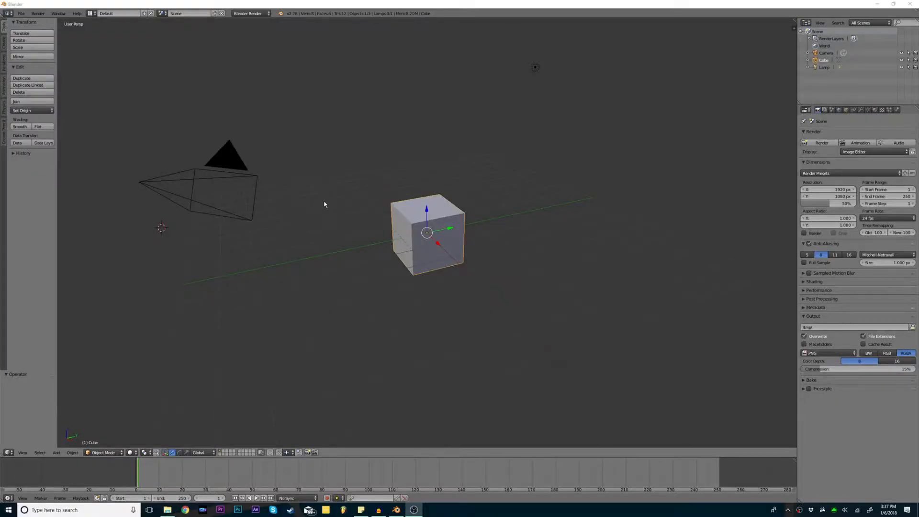
middle_click_drag(320, 203, 353, 221)
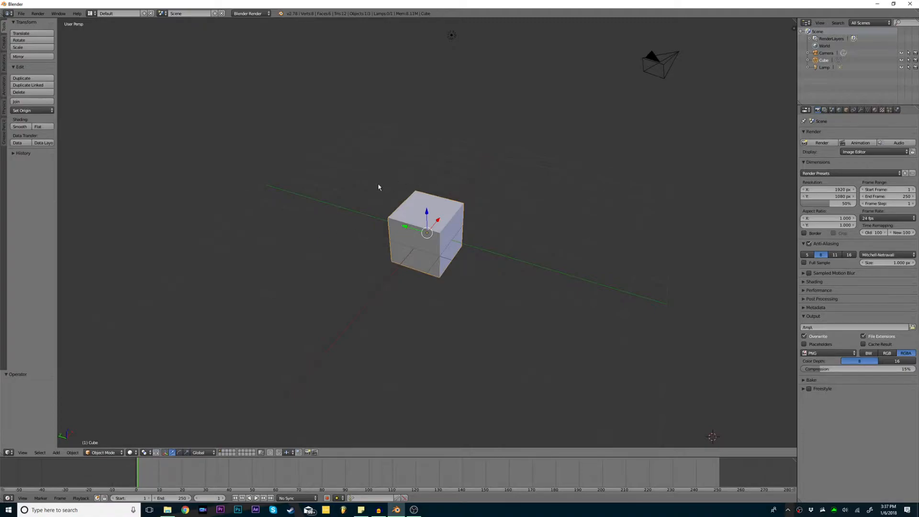
scroll(607, 121, "down", 1)
key("x")
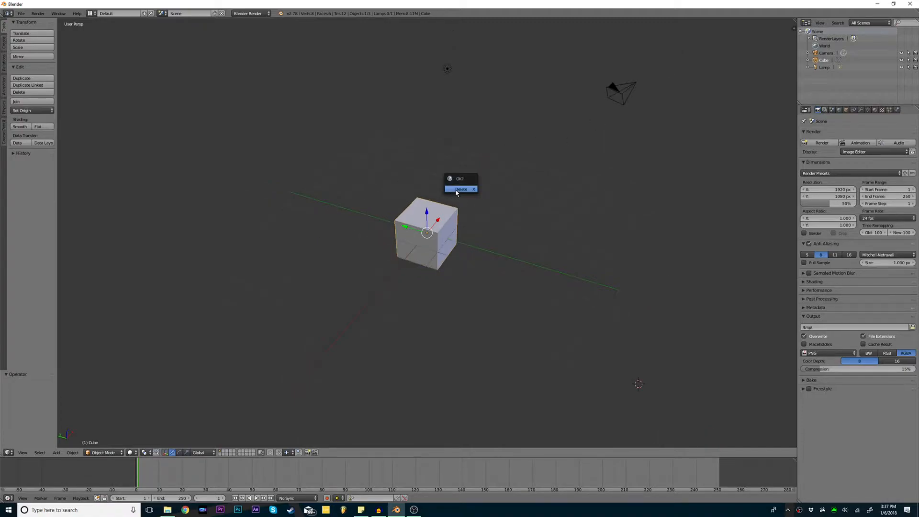
left_click(459, 189)
right_click(447, 70)
key("x")
left_click(445, 72)
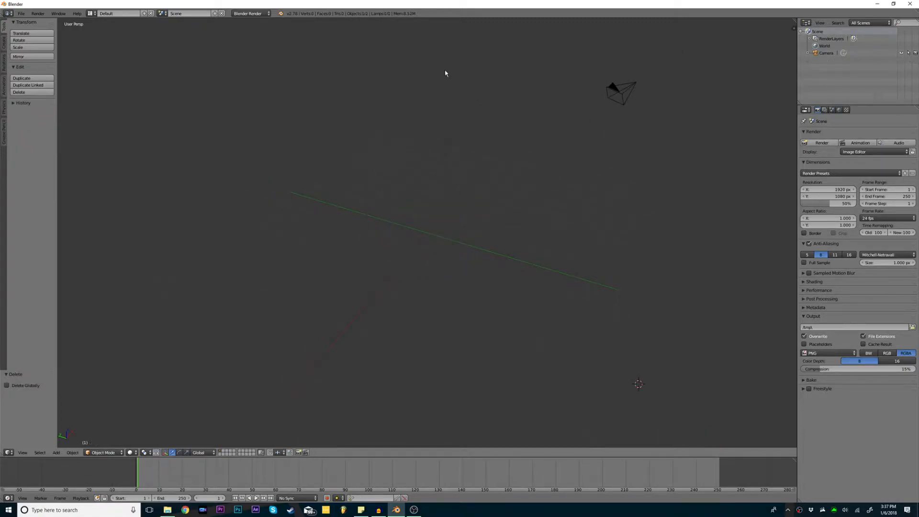
right_click(622, 86)
key("x")
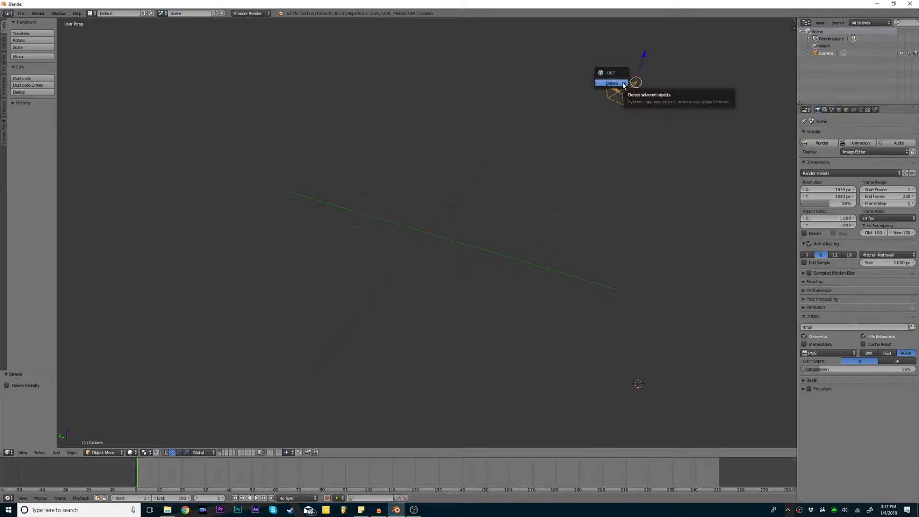
left_click(622, 85)
Import the character's OBJ file from the Desktop into the empty scene.
middle_click_drag(413, 227, 440, 205)
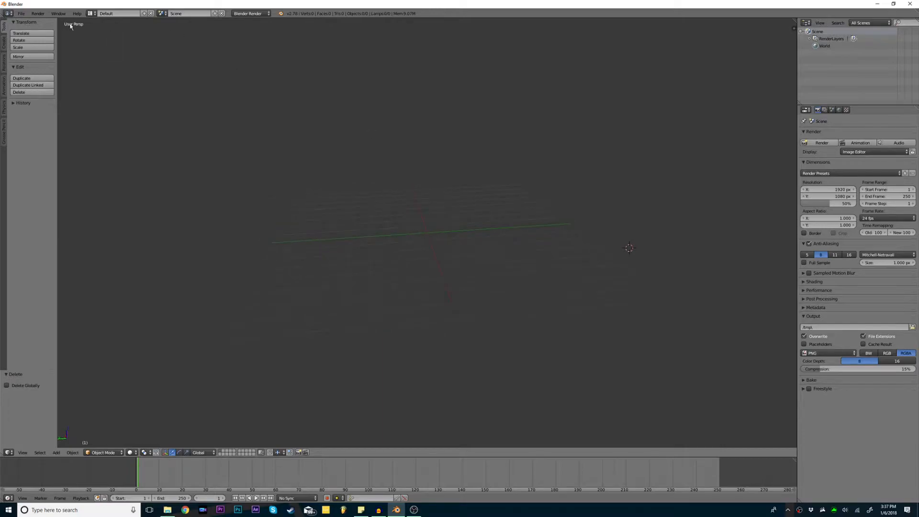
left_click(21, 13)
left_click(21, 13)
left_click(21, 13)
mouse_move(38, 142)
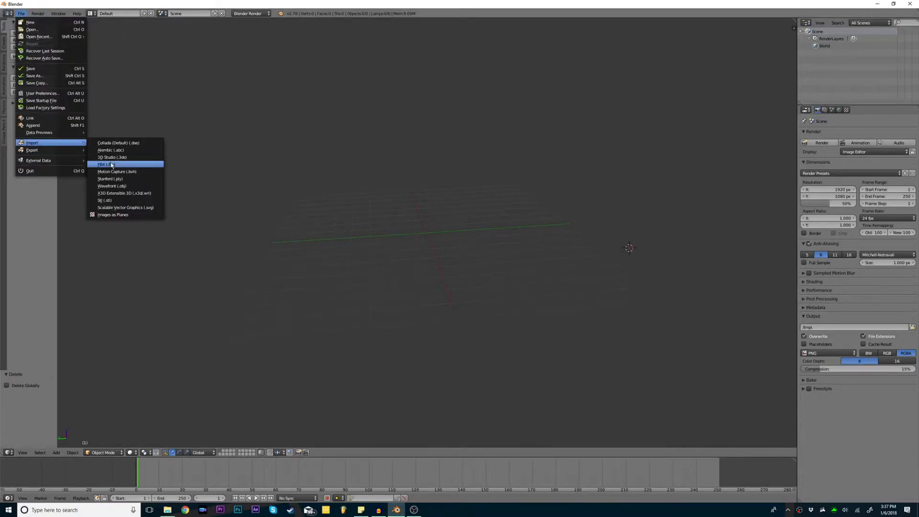
left_click(126, 187)
left_click(21, 141)
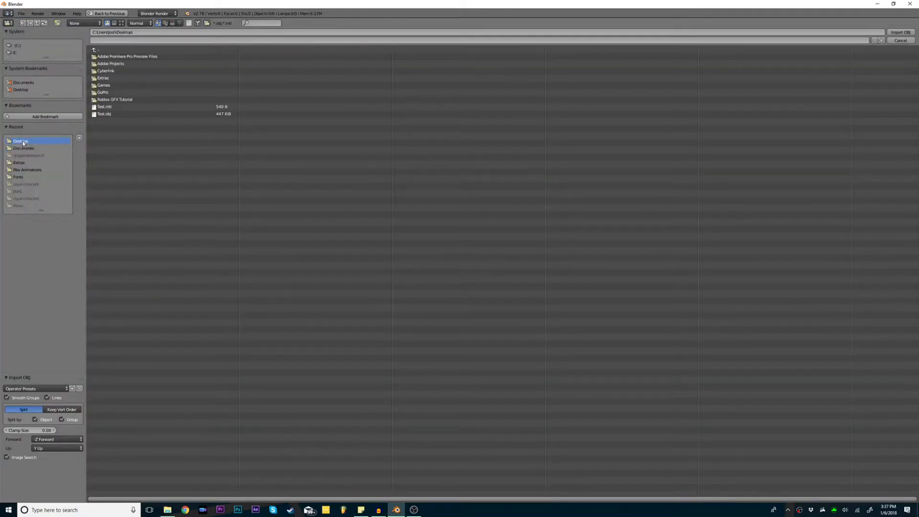
left_click(107, 114)
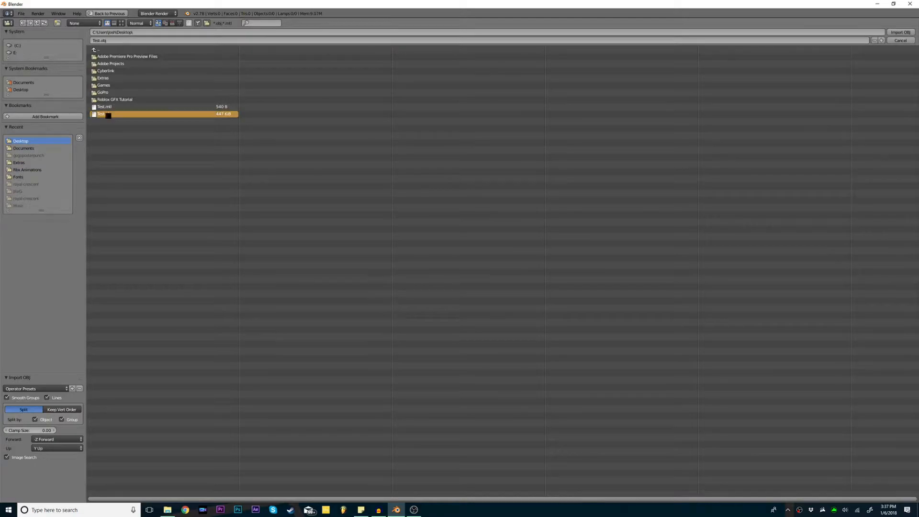
double_click(108, 116)
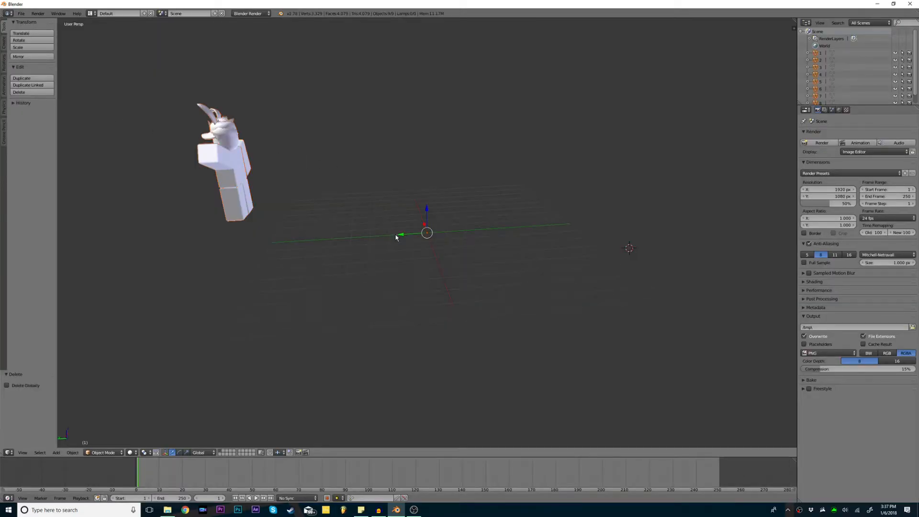
Move the imported character along the Y axis to the middle of the grid, undoing the stray shift of a single part.
left_click_drag(401, 237, 589, 232)
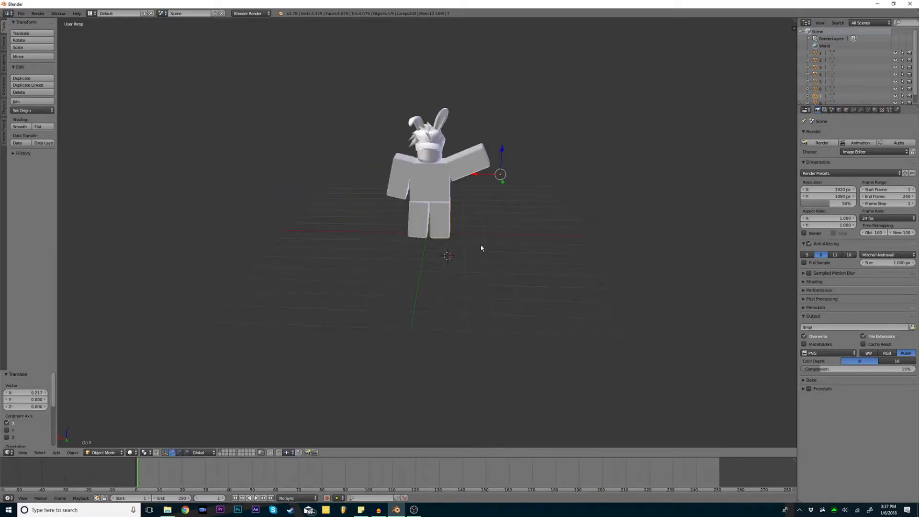
left_click_drag(481, 175, 493, 175)
key("ctrl+z")
Select all character parts and set their origins to their own geometry.
key("a")
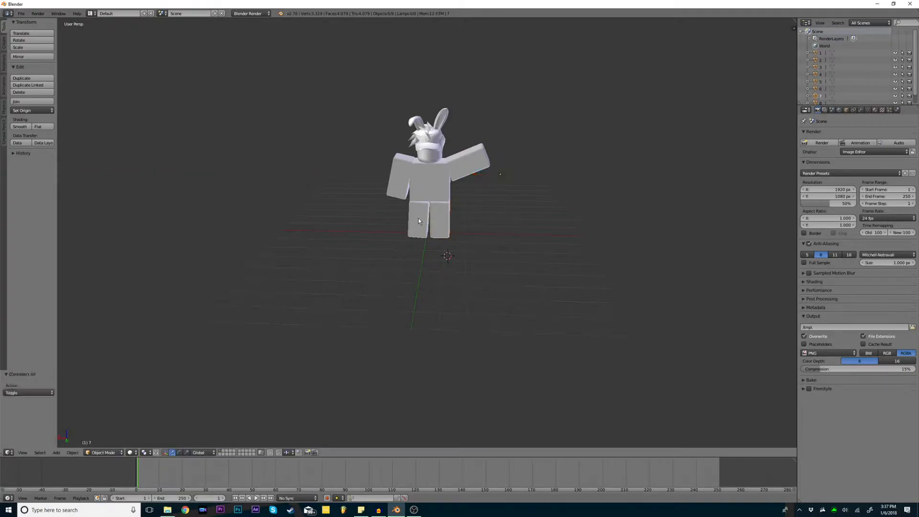
left_click(17, 111)
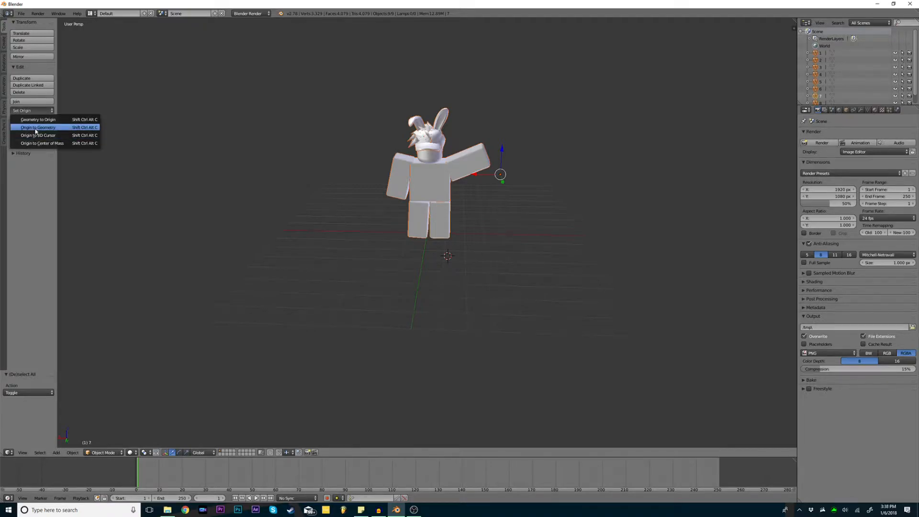
left_click(38, 128)
Check the new origins by selecting the legs, torso, arms, head and accessories one after another.
right_click(423, 229)
right_click(439, 230)
right_click(417, 195)
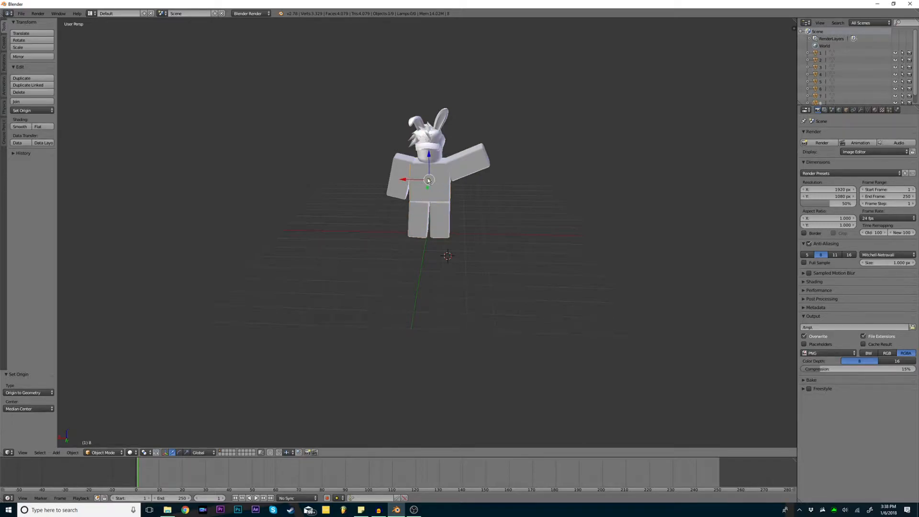
left_click_drag(409, 179, 408, 179)
key("ctrl+z")
right_click(461, 158)
right_click(408, 169)
right_click(429, 155)
right_click(428, 139)
right_click(413, 119)
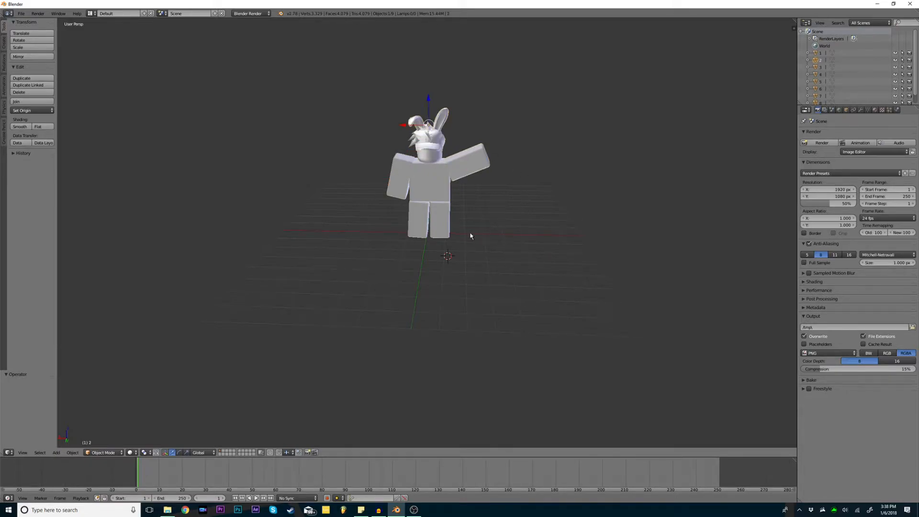
right_click(448, 231)
mouse_move(438, 267)
middle_mouse_down()
mouse_move(448, 255)
mouse_move(438, 265)
middle_mouse_up()
Place the 3D cursor above and beside the character's head and switch the viewport shading to Material.
left_click(343, 68)
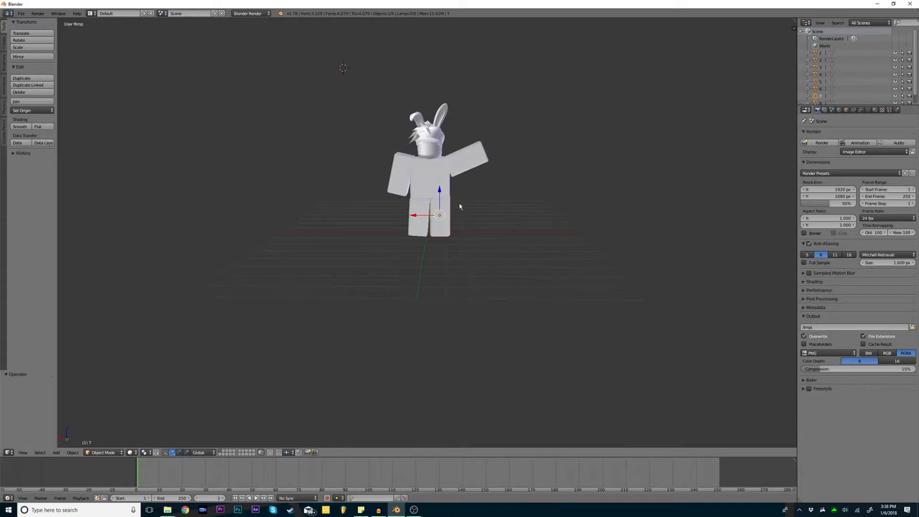
key("KP_0")
scroll(534, 231, "up", 2)
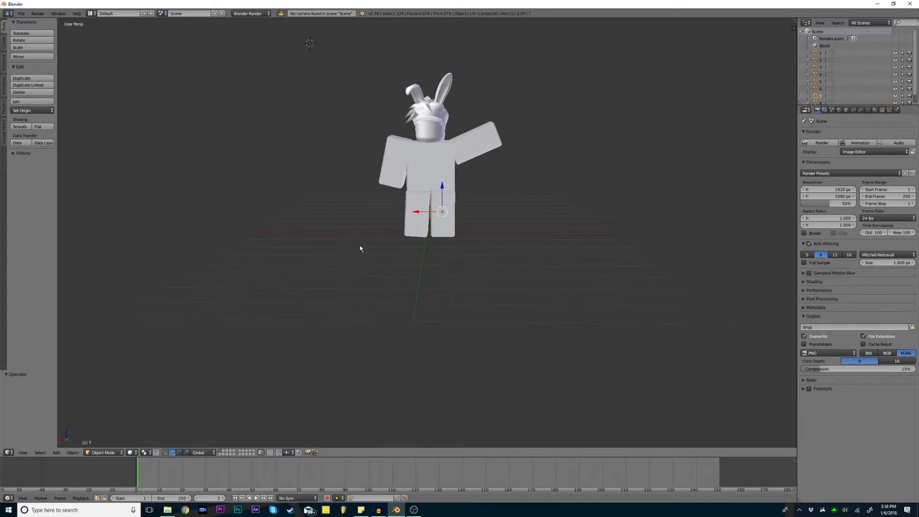
left_click(132, 452)
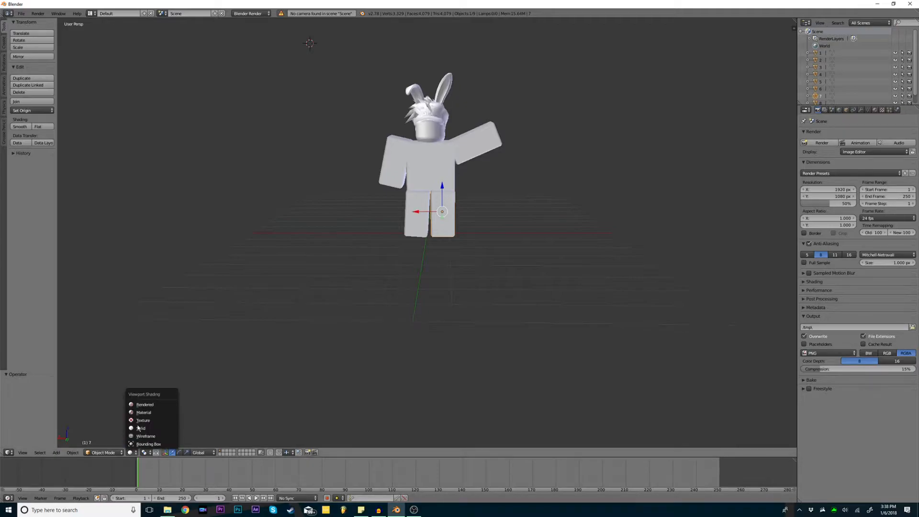
left_click(144, 413)
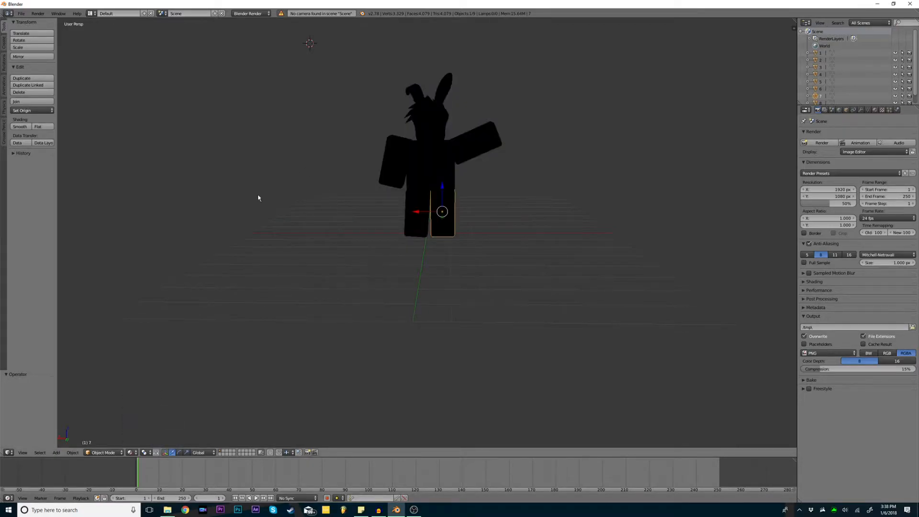
Set the Emit value of the leg's 4Mtl material to 2.00.
left_click(840, 109)
left_click(875, 110)
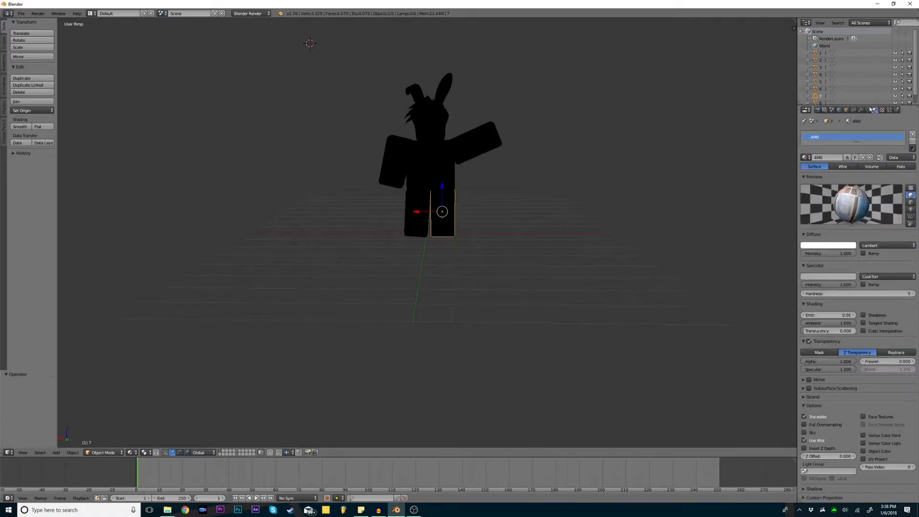
left_click(805, 157)
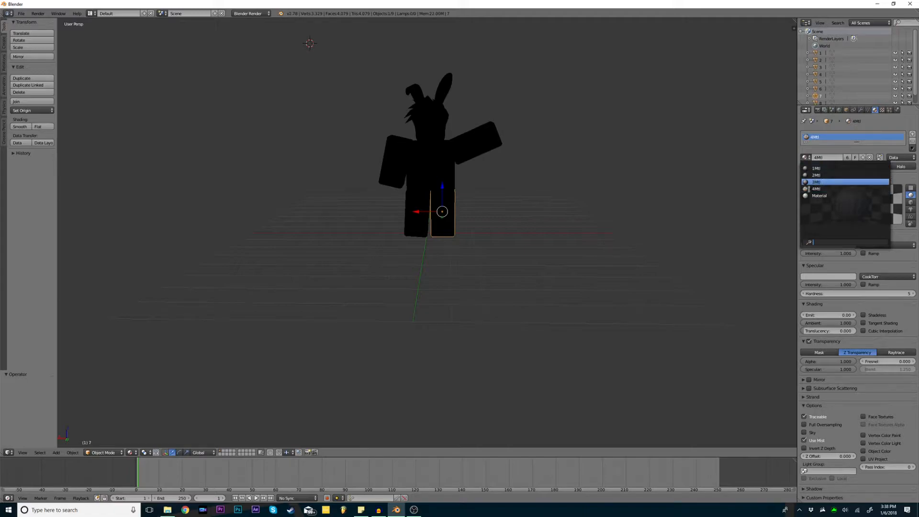
left_click(816, 189)
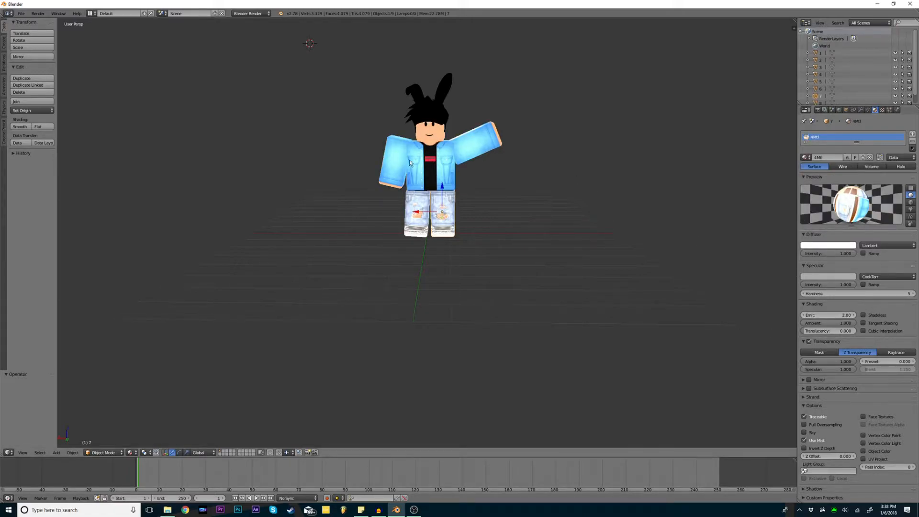
Set Emit to 2.00 on the accessory materials, keep 4Mtl on the leg, and select the bunny ears.
left_click(805, 157)
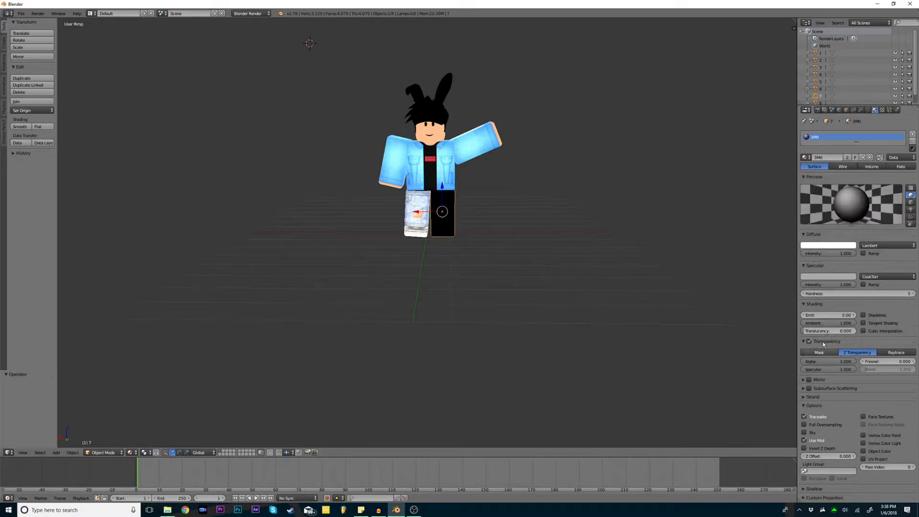
right_click(461, 178)
right_click(449, 116)
right_click(443, 91)
right_click(439, 105)
right_click(428, 107)
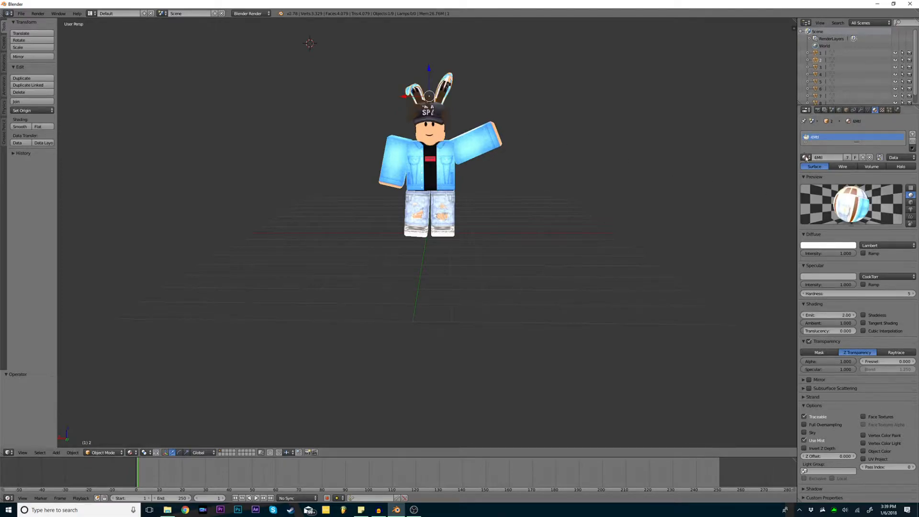
Try material 1Mtl on the bunny ears, then assign them 2Mtl instead.
left_click(806, 157)
left_click(818, 166)
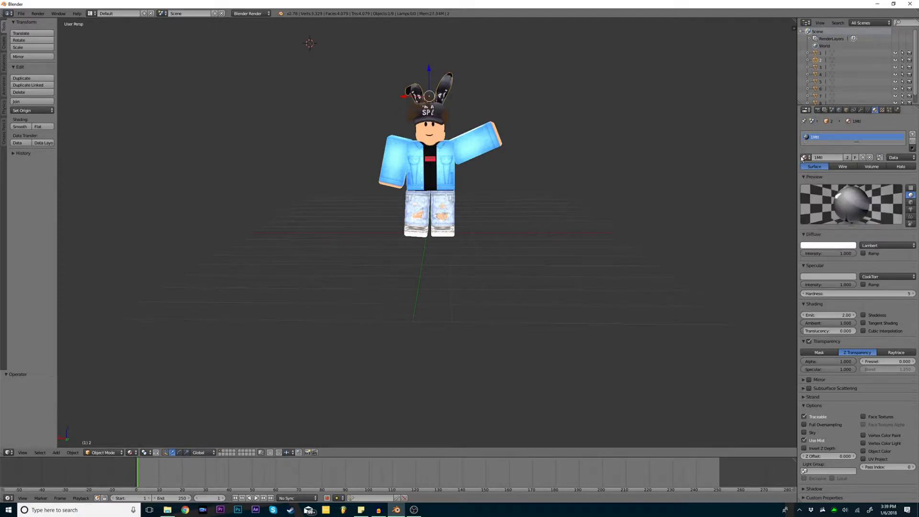
left_click(805, 157)
left_click(810, 175)
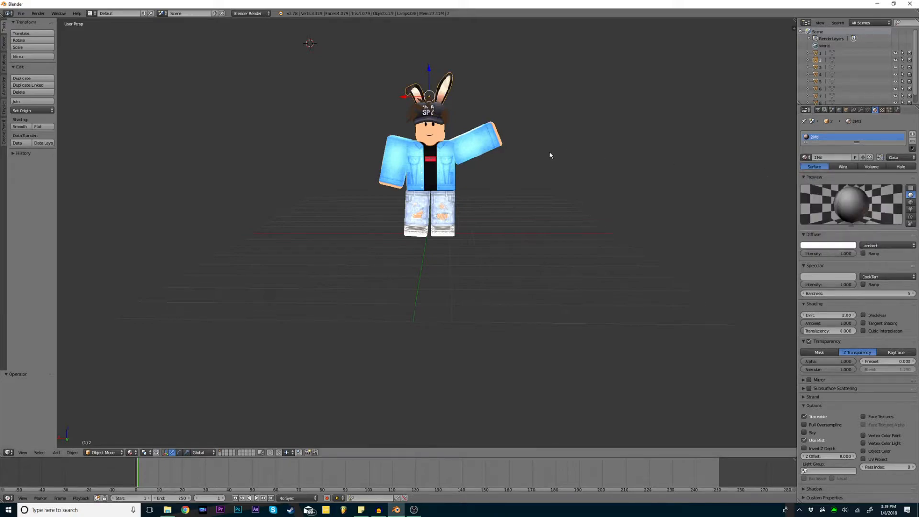
right_click(454, 165)
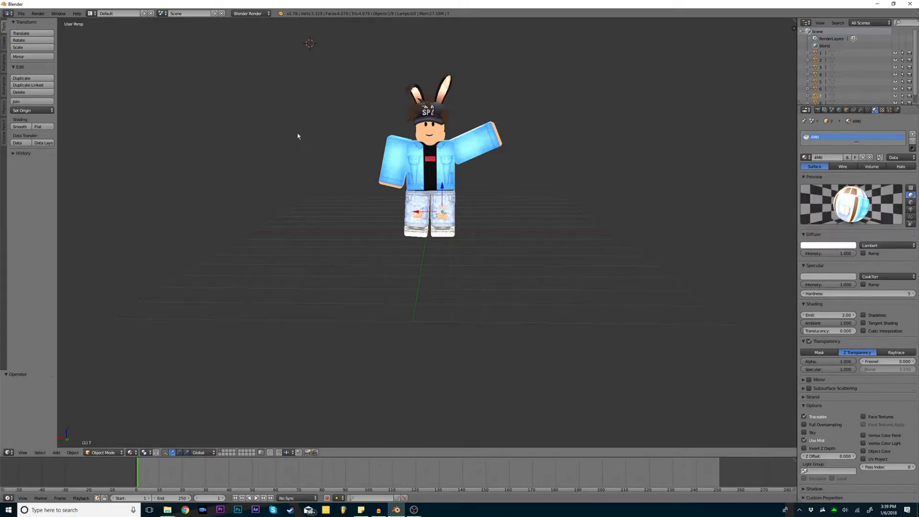
Add a camera at the 3D cursor, facing the same way as the current front view.
scroll(13, 48, "down", 1, "ctrl")
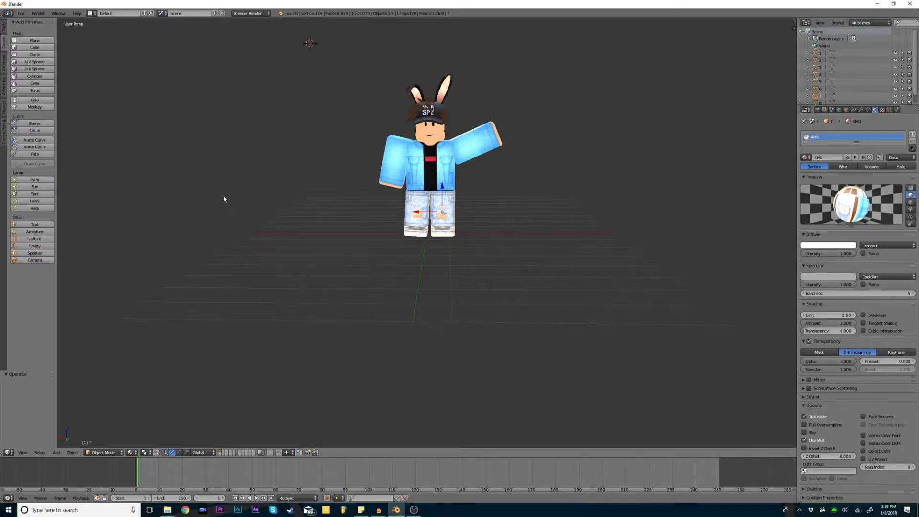
key("shift+f")
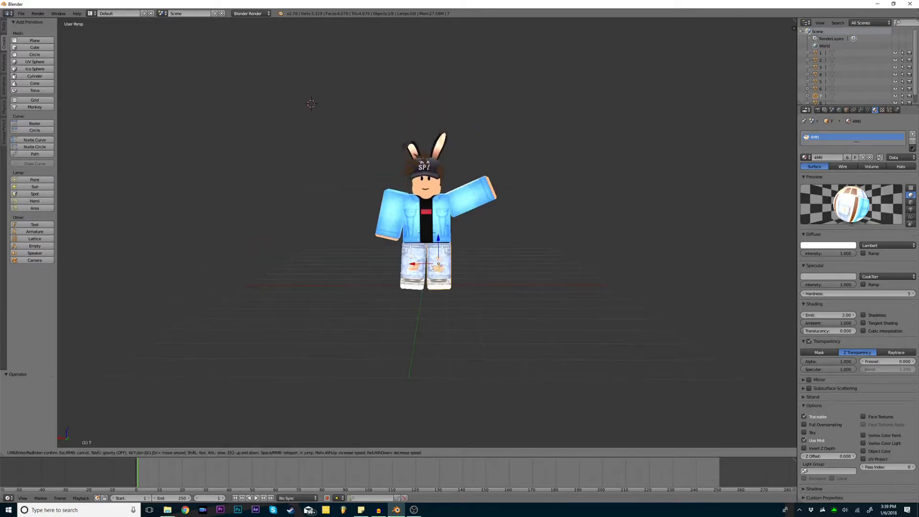
key("w")
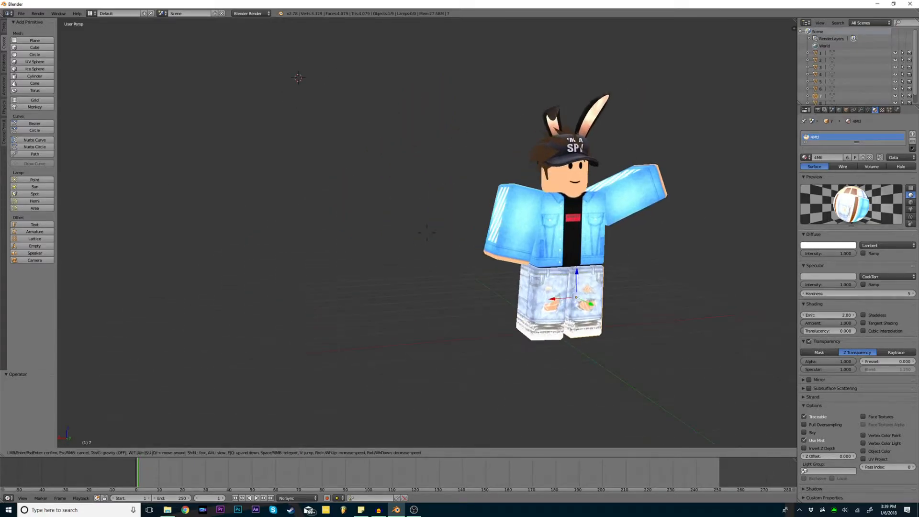
key("s")
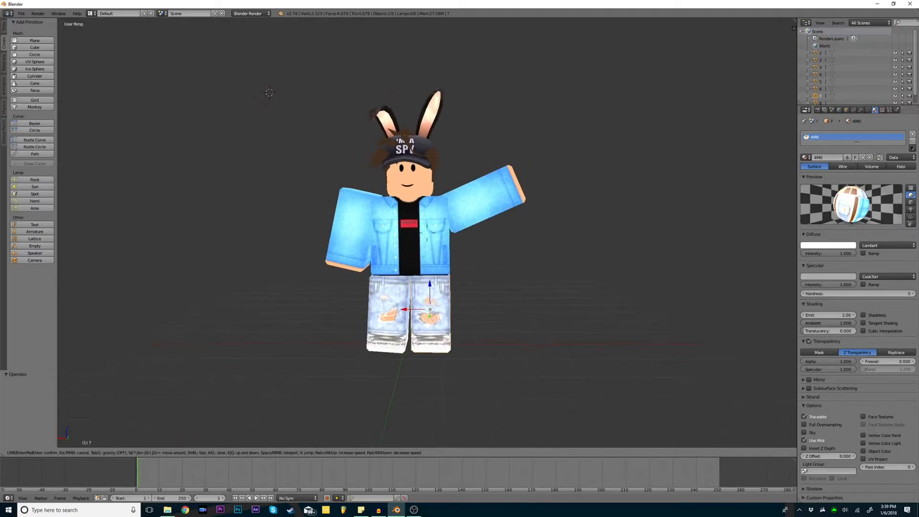
left_click(427, 236)
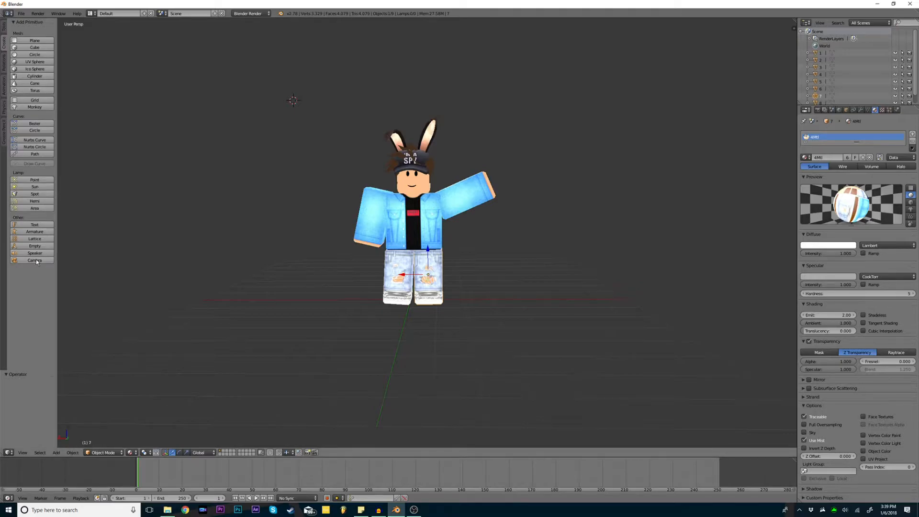
left_click(34, 261)
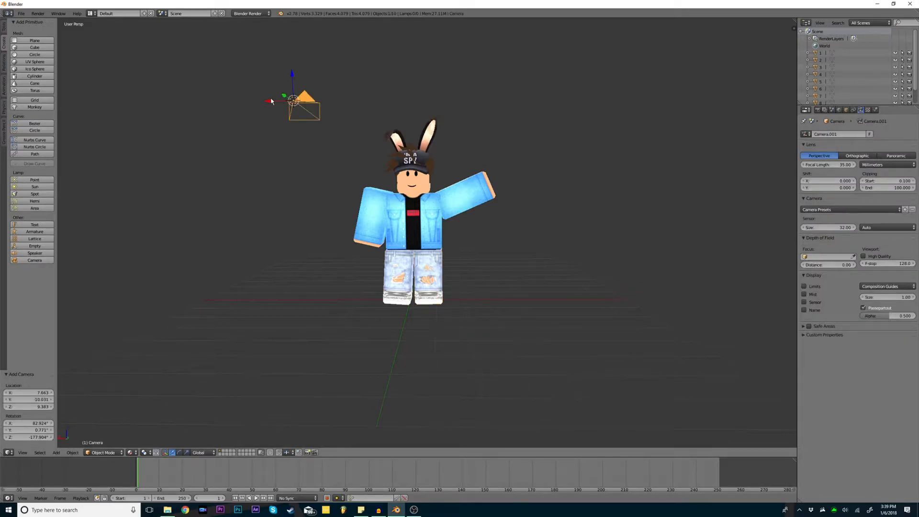
Leave the walk-through view in place and look at the scene through the new camera.
key("shift+f")
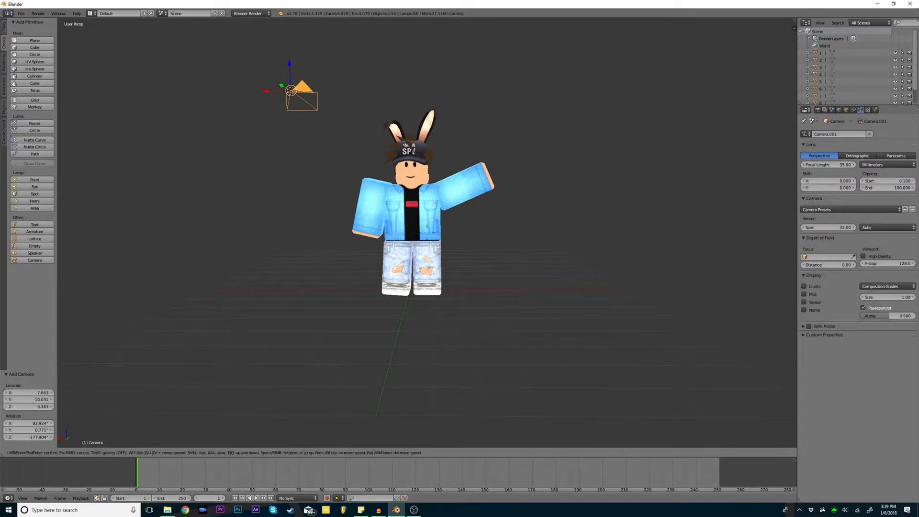
left_click(428, 235)
key("KP_0")
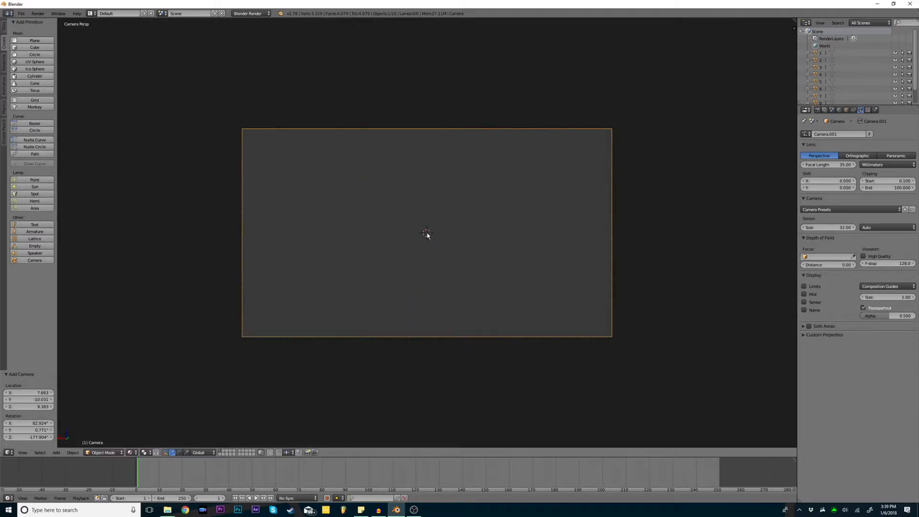
Fly the camera around to face the front of the character and back it away until the whole body fits inside the frame.
key("shift+f")
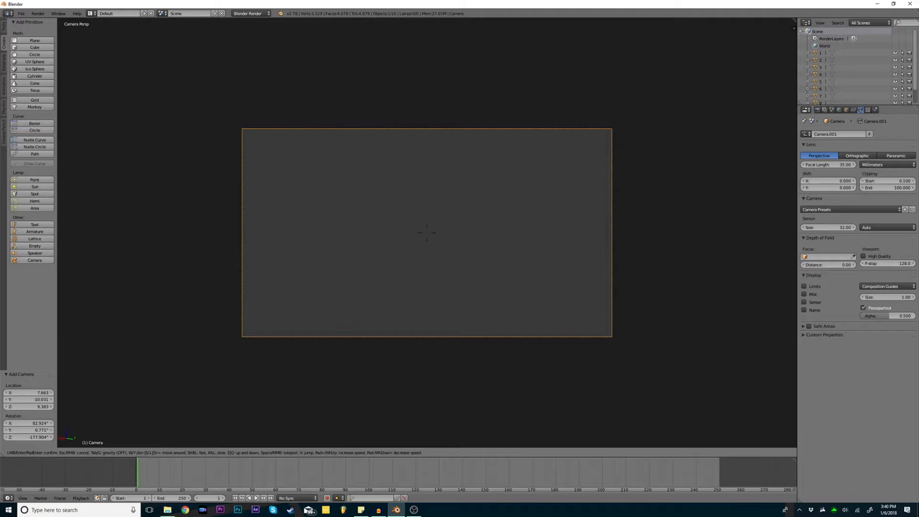
scroll(427, 238, "down", 3)
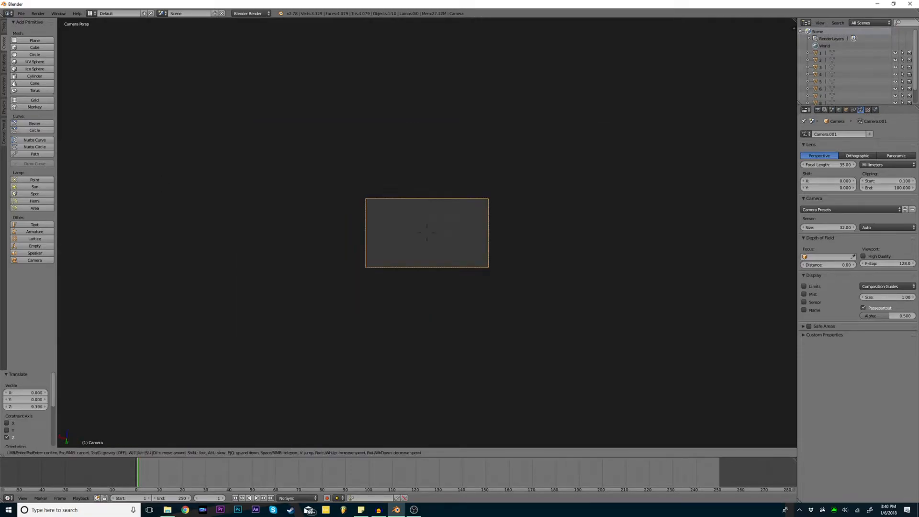
key("g")
key("s")
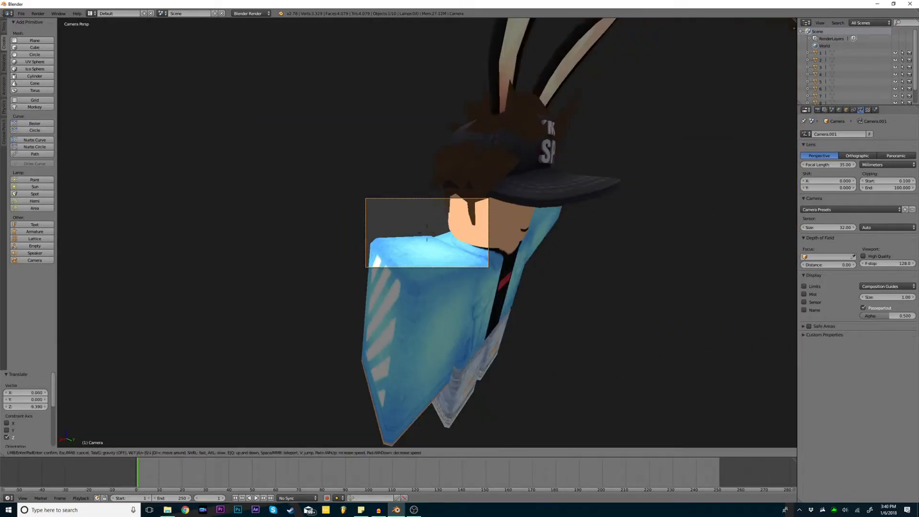
key("s")
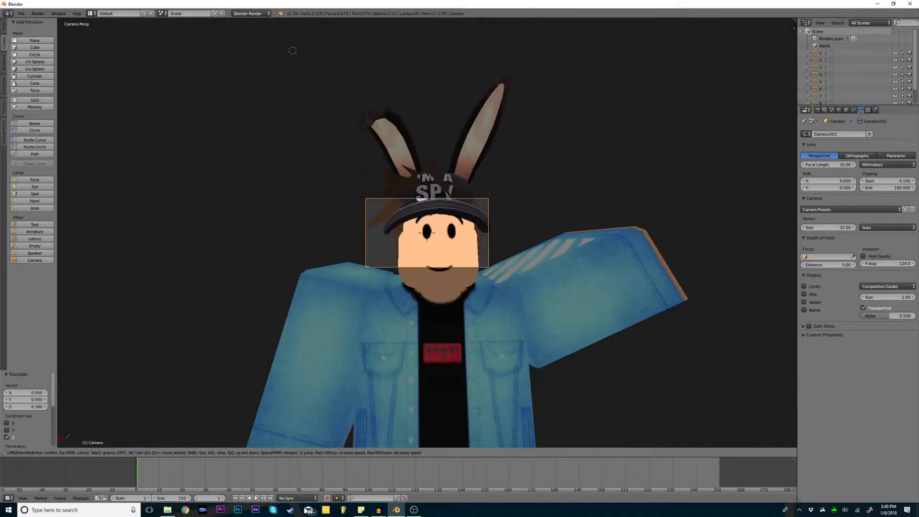
key("s")
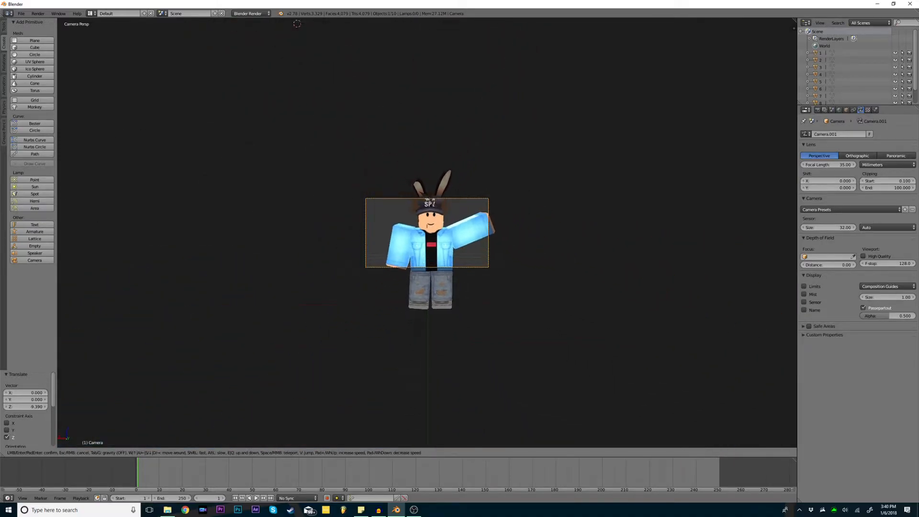
key("s")
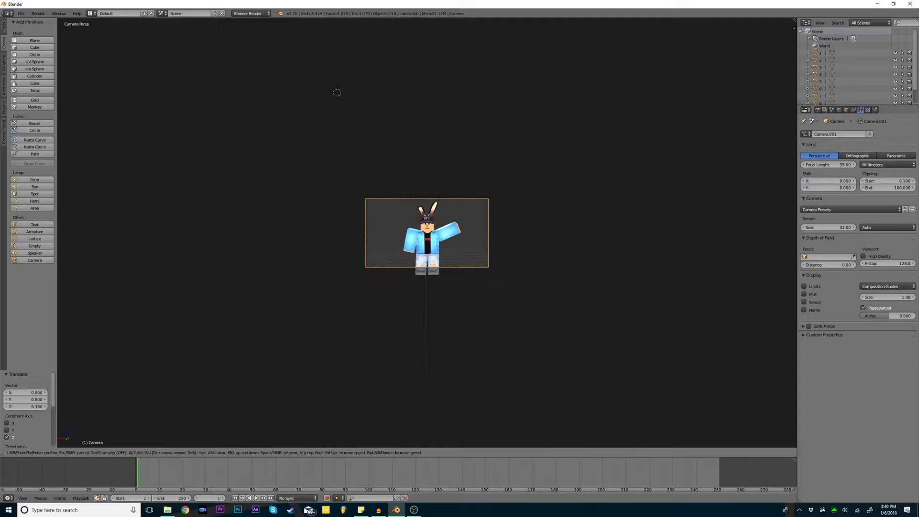
key("w")
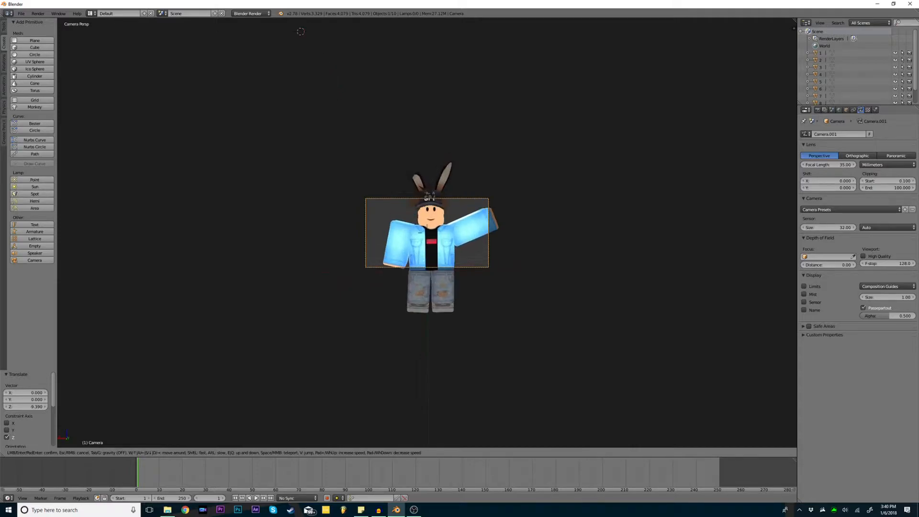
key("s")
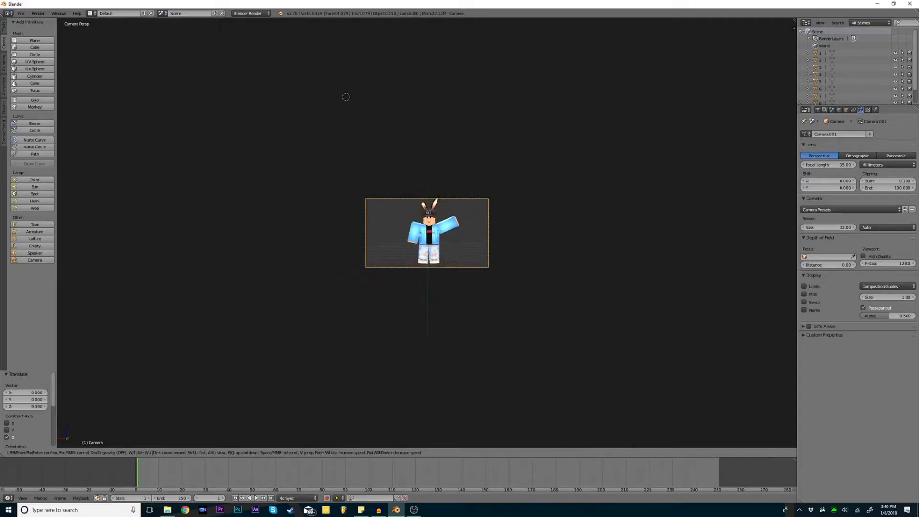
key("w")
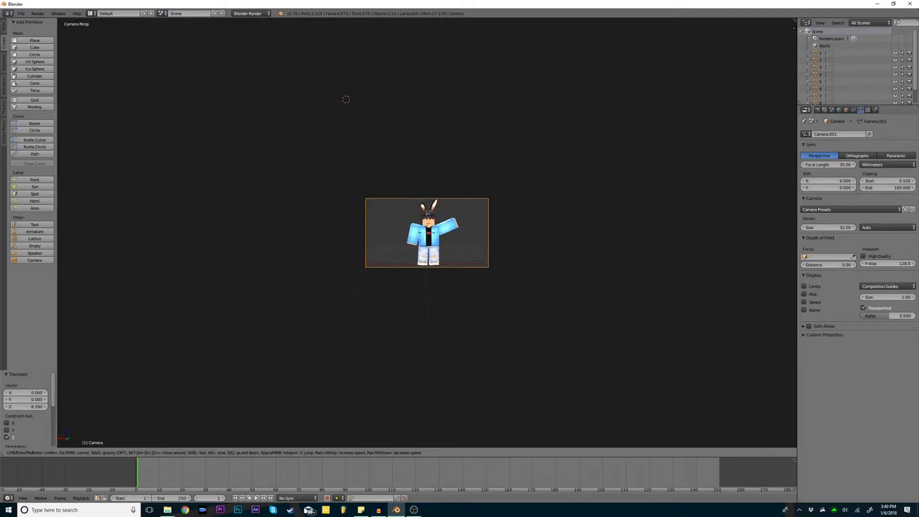
left_click(427, 235)
Fit the camera frame in the viewport and tilt the camera slightly down to leave space below the character's feet.
key("Home")
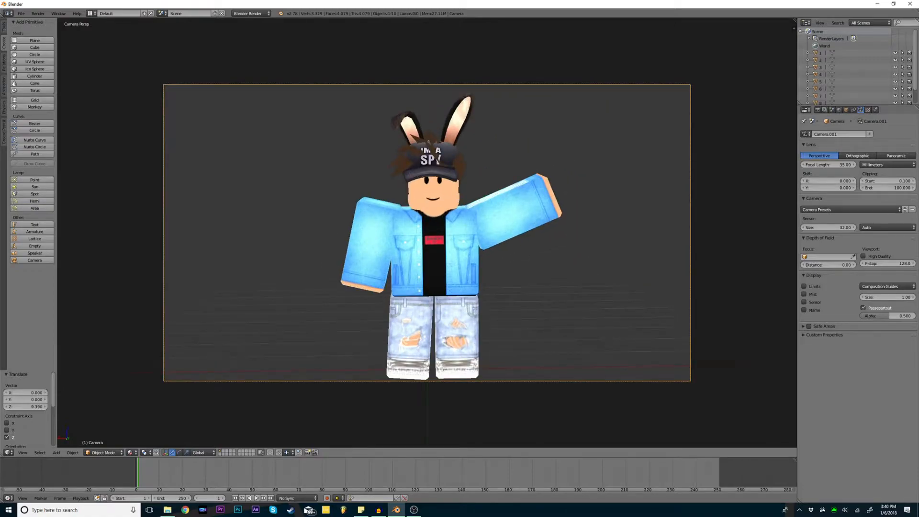
key("shift+f")
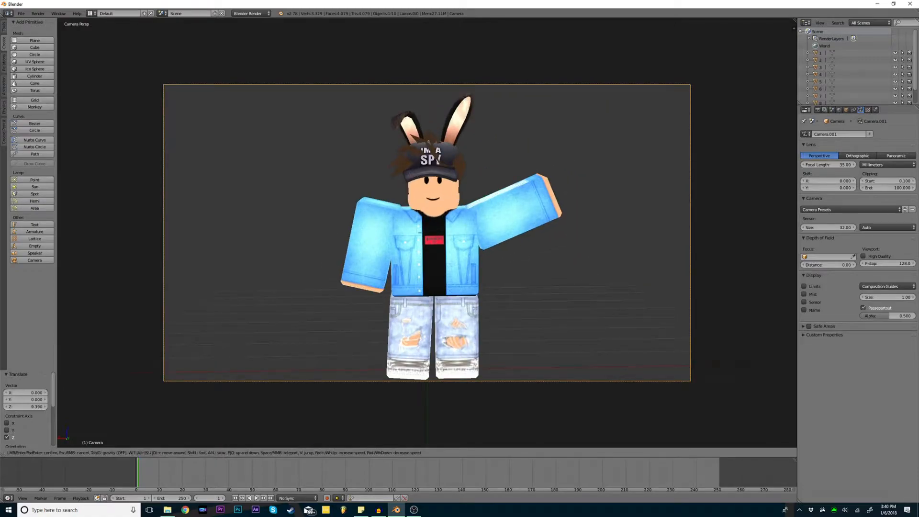
left_click(427, 235)
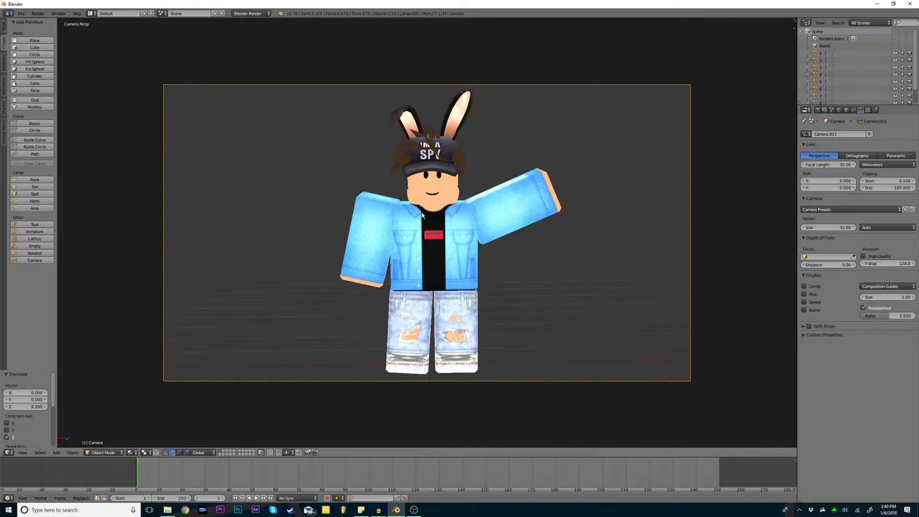
Set the render resolution scale to 100% of 1920 × 1080 px.
left_click(818, 110)
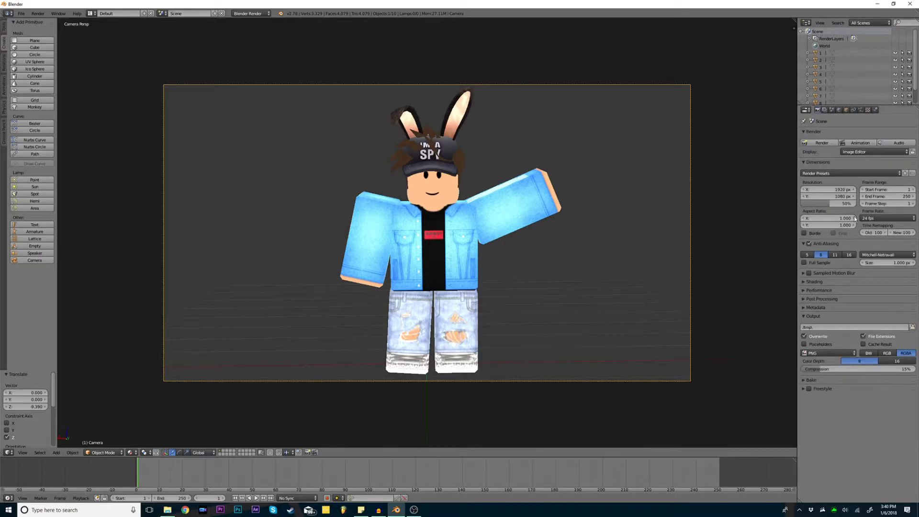
left_click(827, 203)
type("100")
key("Return")
Set the render's shading Alpha mode to Transparent.
left_click(818, 245)
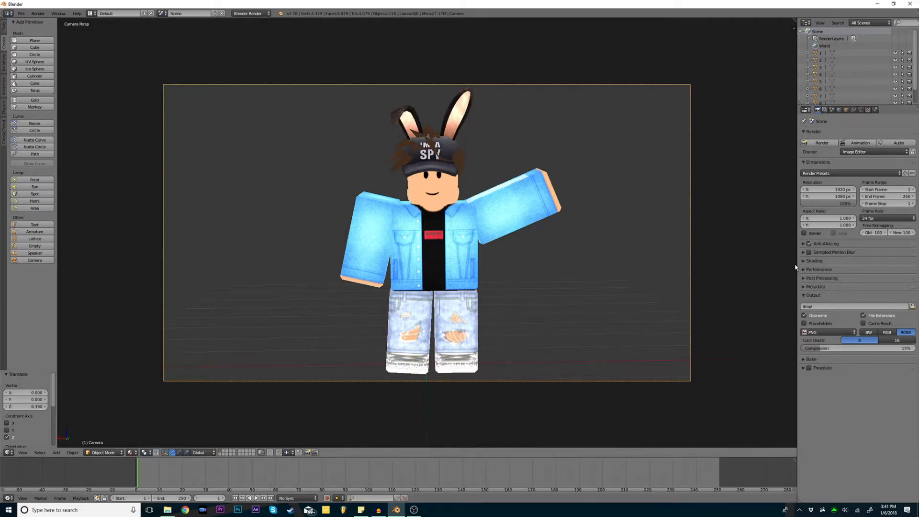
left_click(814, 261)
left_click(890, 280)
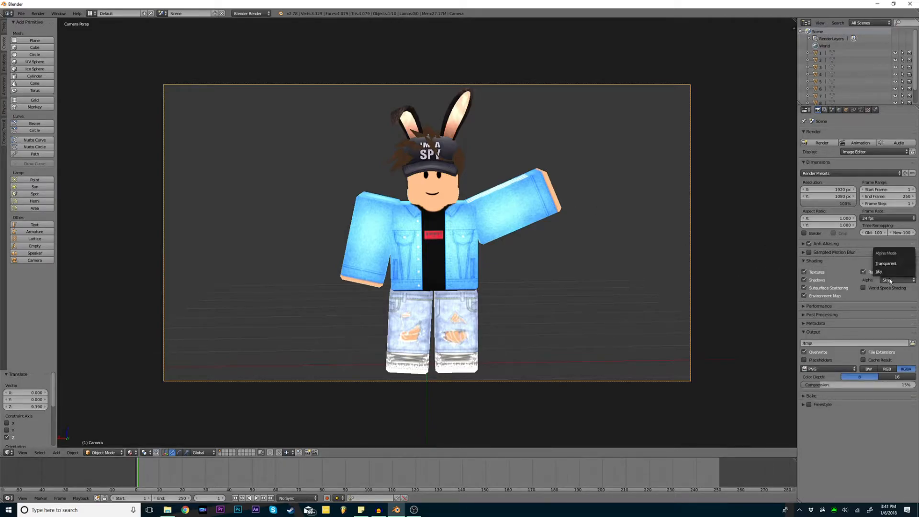
left_click(893, 264)
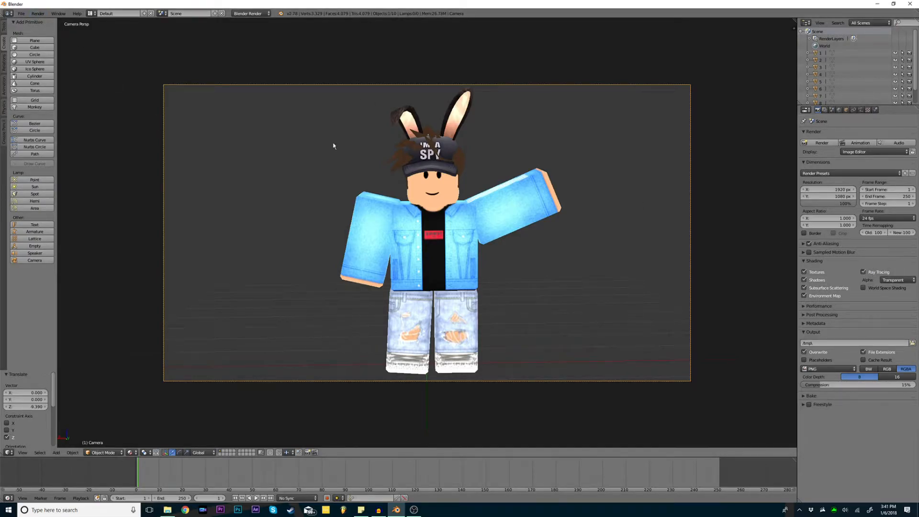
Render a comparison image with the Alpha mode set to Sky, and return the mode to Transparent.
left_click(894, 280)
left_click(893, 271)
key("F12")
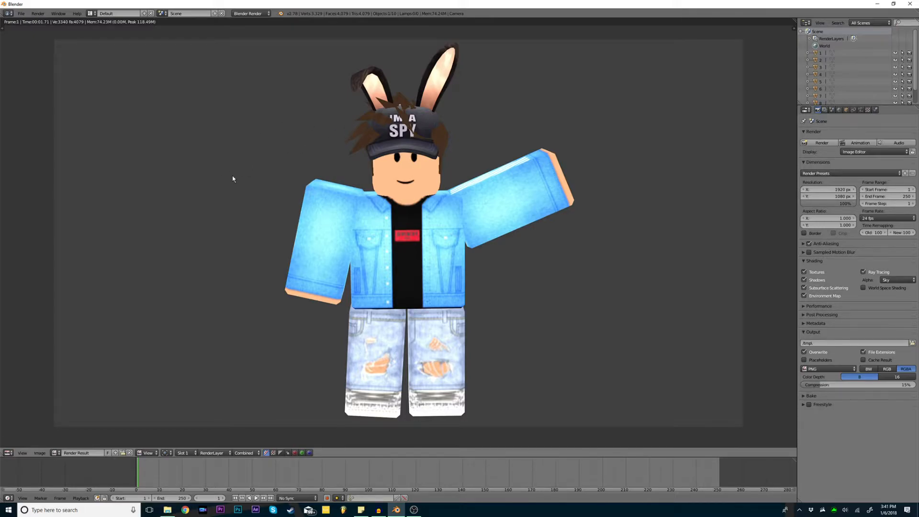
key("Escape")
left_click(895, 280)
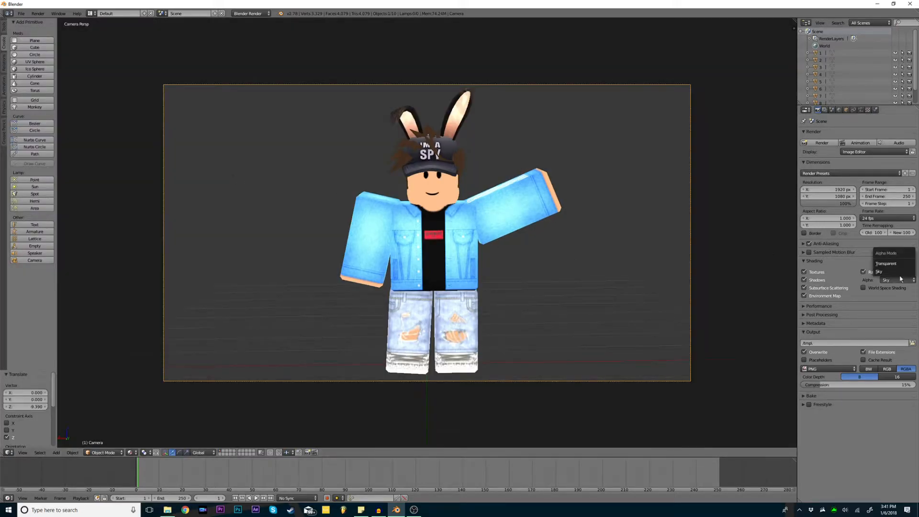
left_click(880, 266)
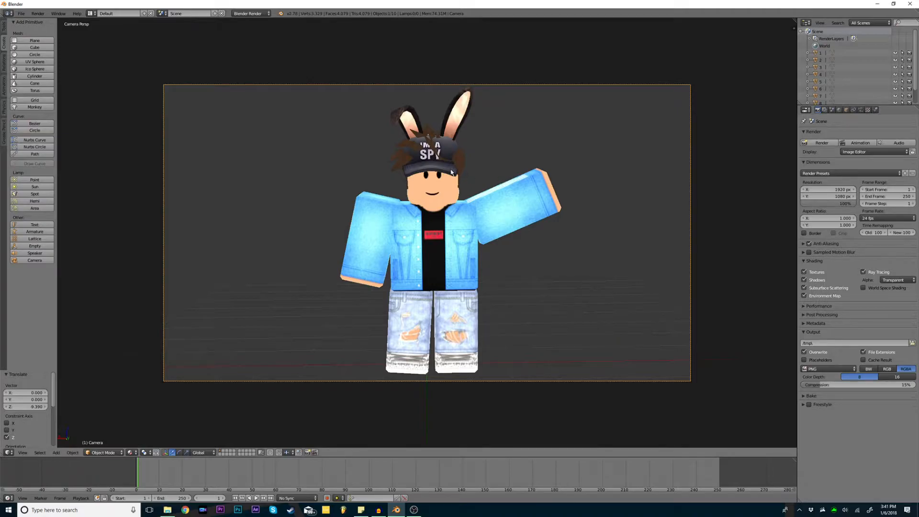
Render the character with a transparent background, return to the scene, and render it once more.
key("F12")
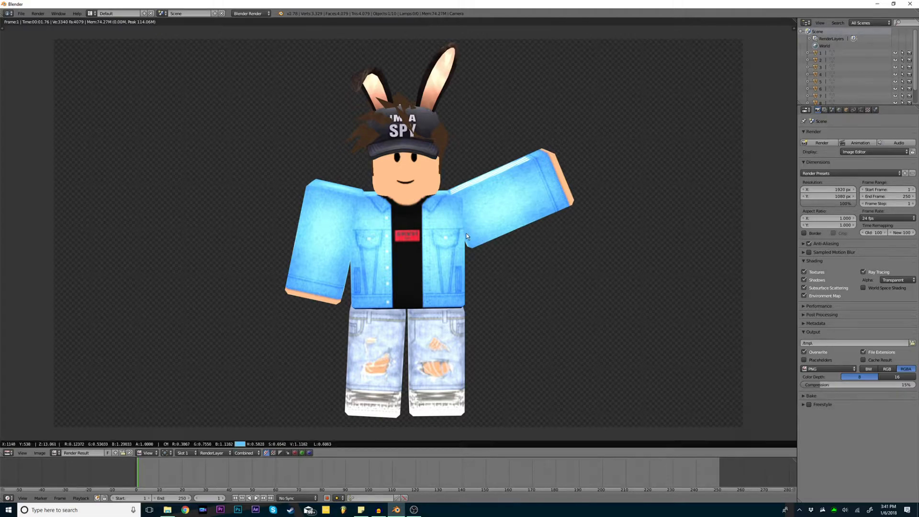
key("Escape")
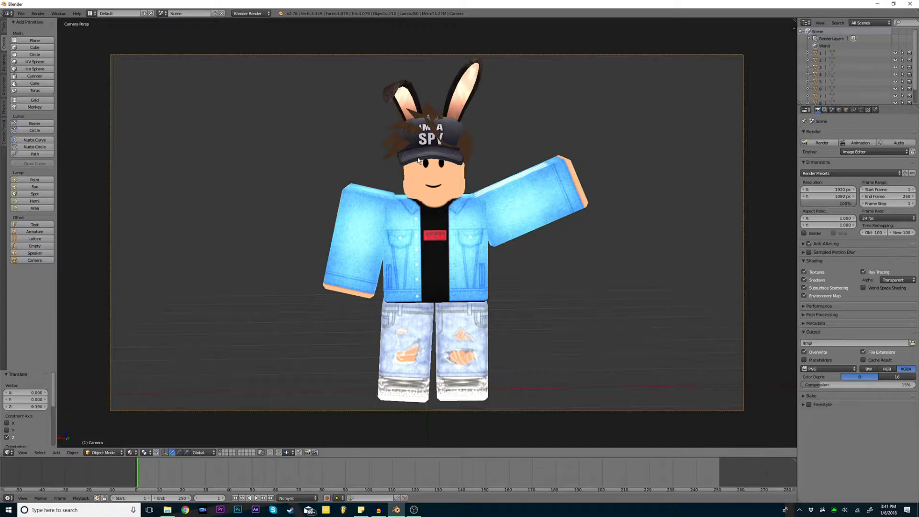
key("F12")
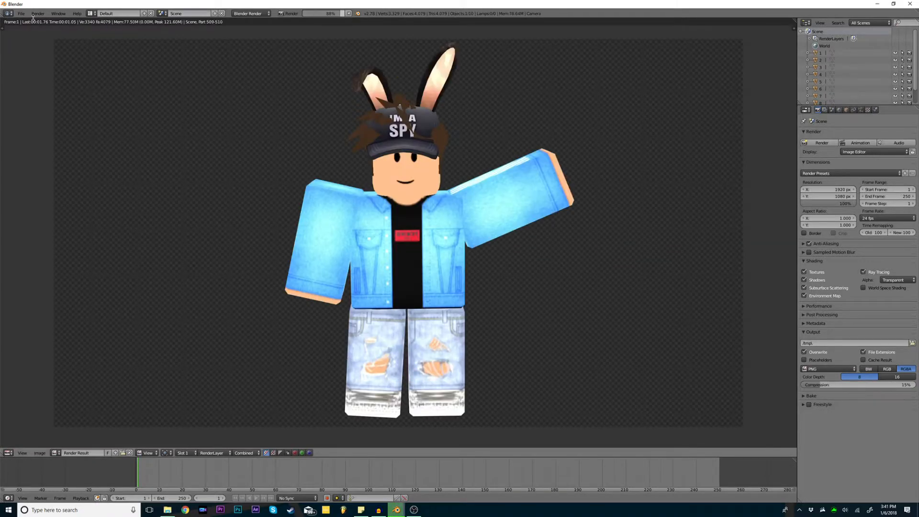
left_click(36, 14)
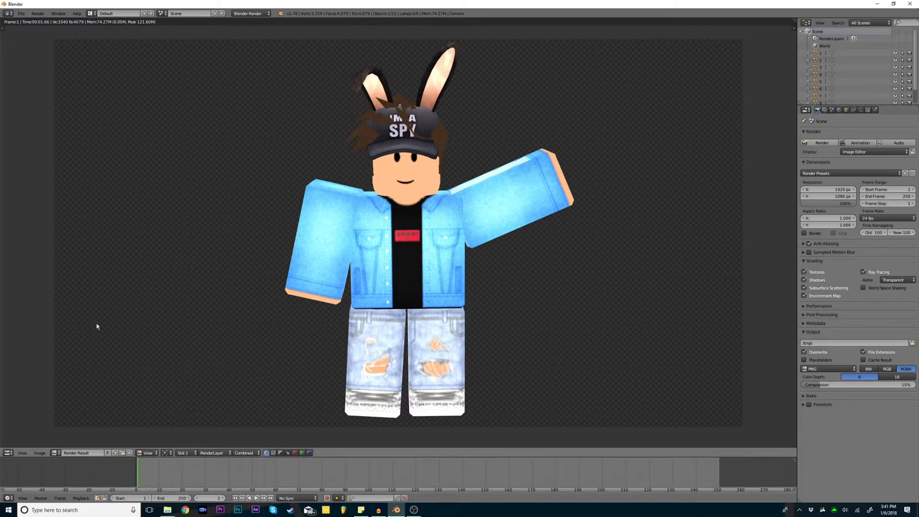
Save the rendered image as a PNG named TestTest and close Blender.
left_click(39, 453)
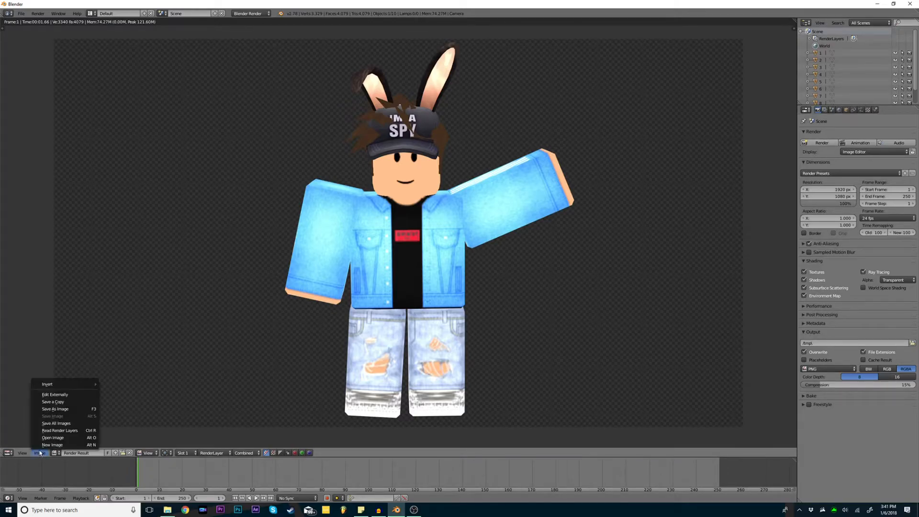
left_click(55, 409)
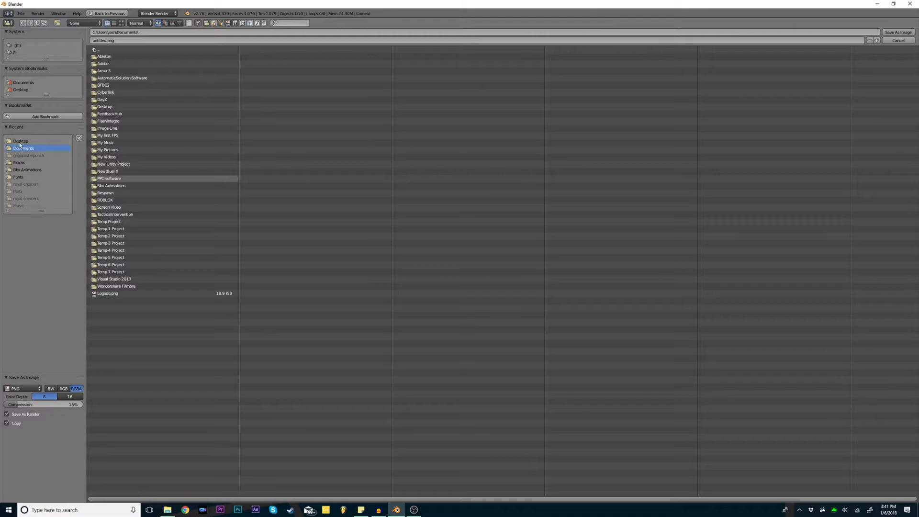
left_click(125, 41)
type("TestTest")
key("Return")
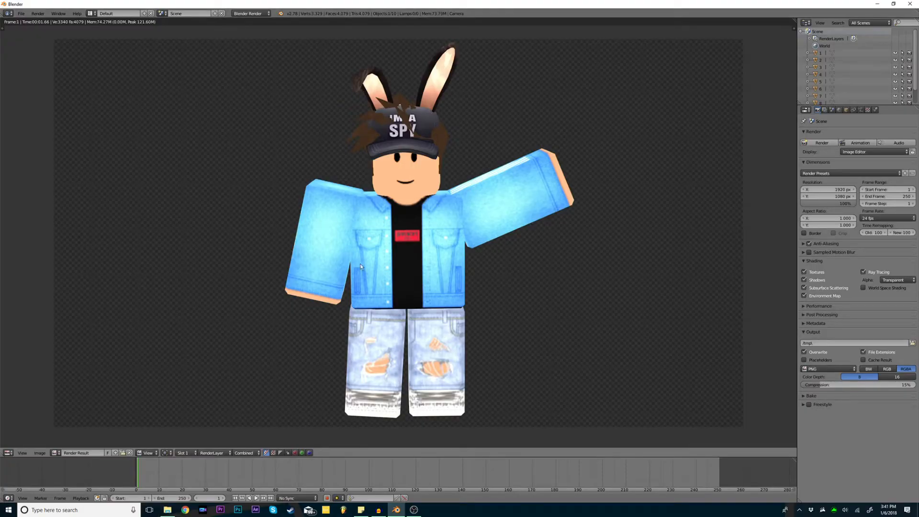
left_click(910, 4)
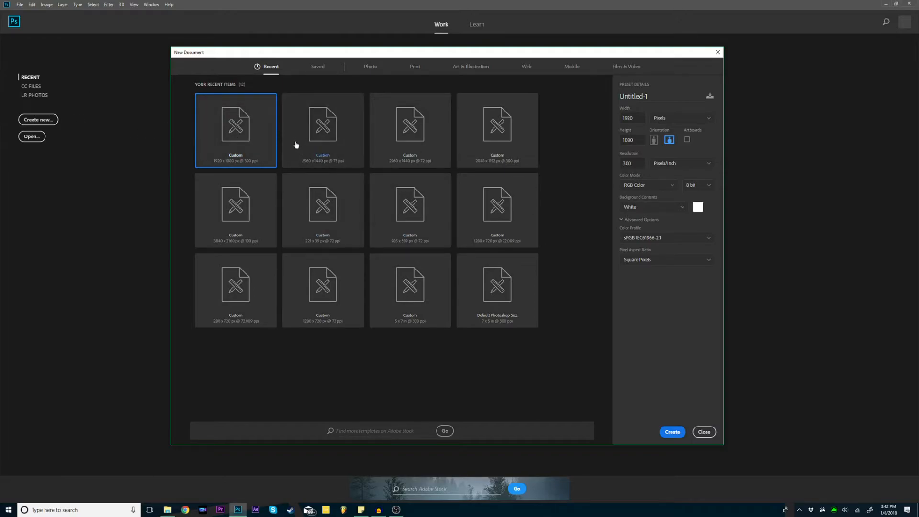
In Photoshop, create a 1920 × 1080 px document at 300 pixels/inch in RGB Color with a white background.
left_click(677, 97)
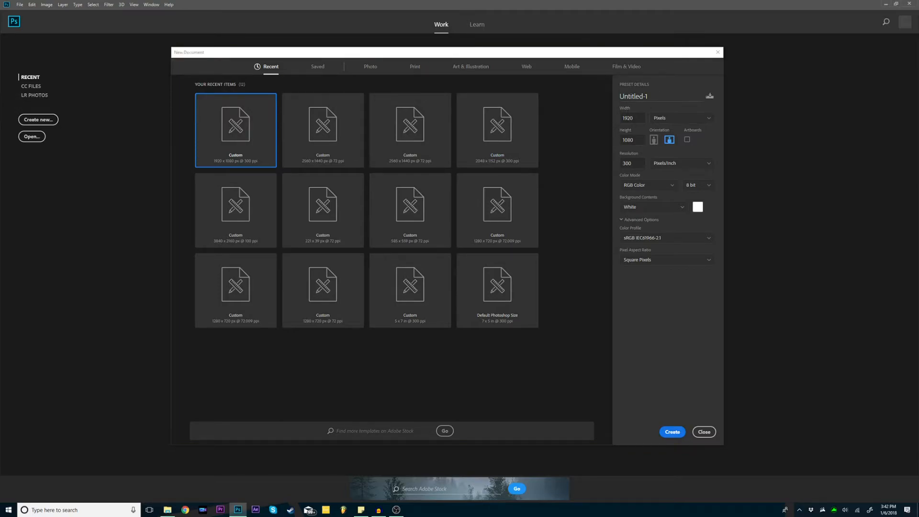
left_click(639, 119)
left_click(646, 186)
left_click(650, 191)
left_click(673, 432)
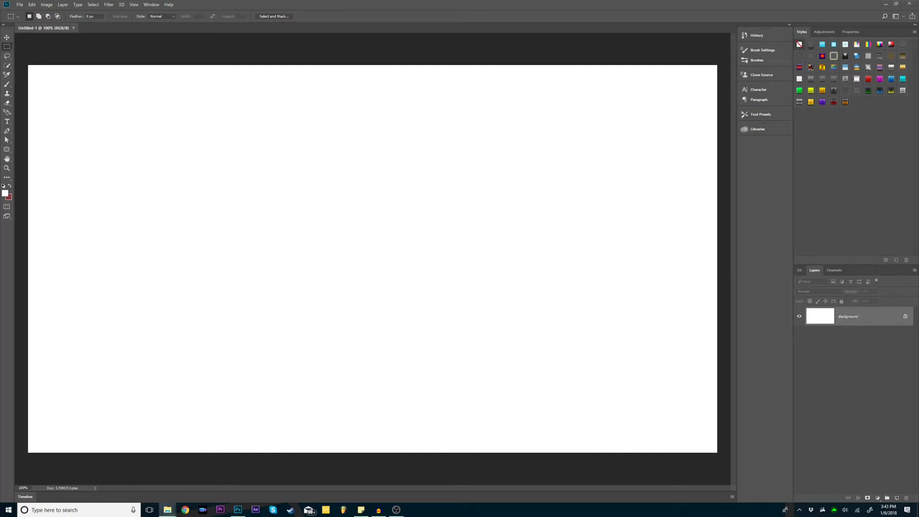
Place the aerial beach photo in the document and stretch it vertically to cover the whole canvas.
left_click_drag(89, 178, 341, 193)
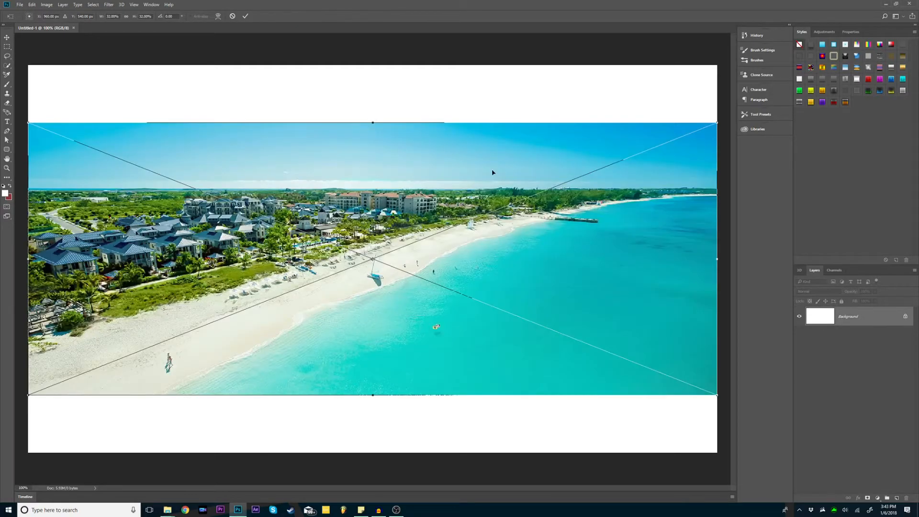
left_click_drag(373, 123, 373, 61)
left_click_drag(371, 395, 373, 457)
key("Return")
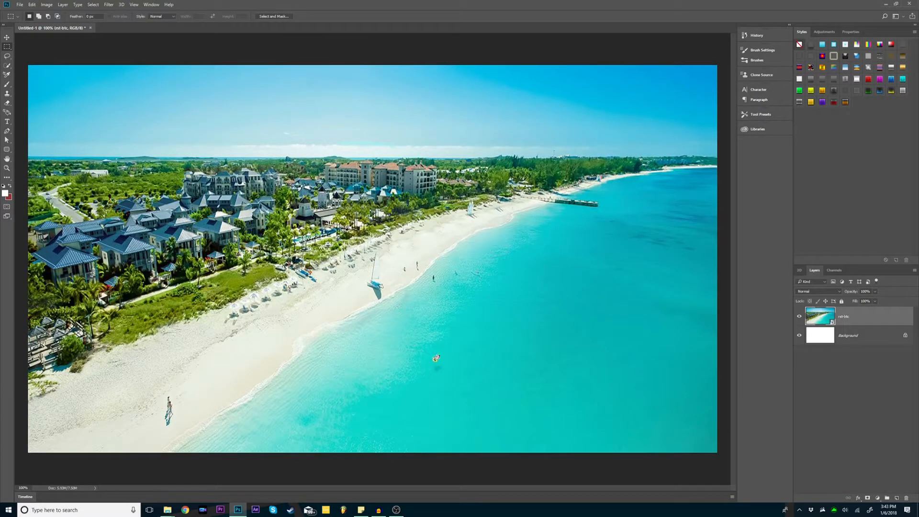
Apply a Gaussian Blur to the beach photo layer so the whole background is strongly out of focus.
key("v")
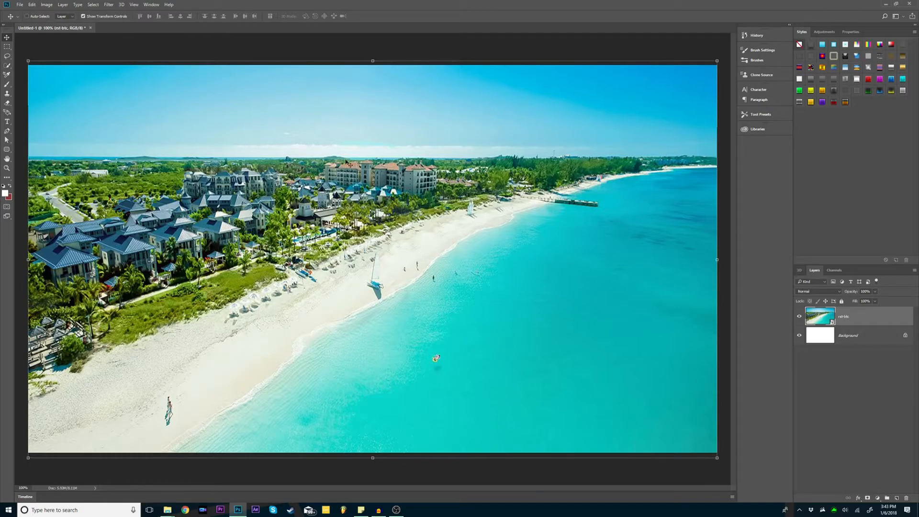
left_click(109, 4)
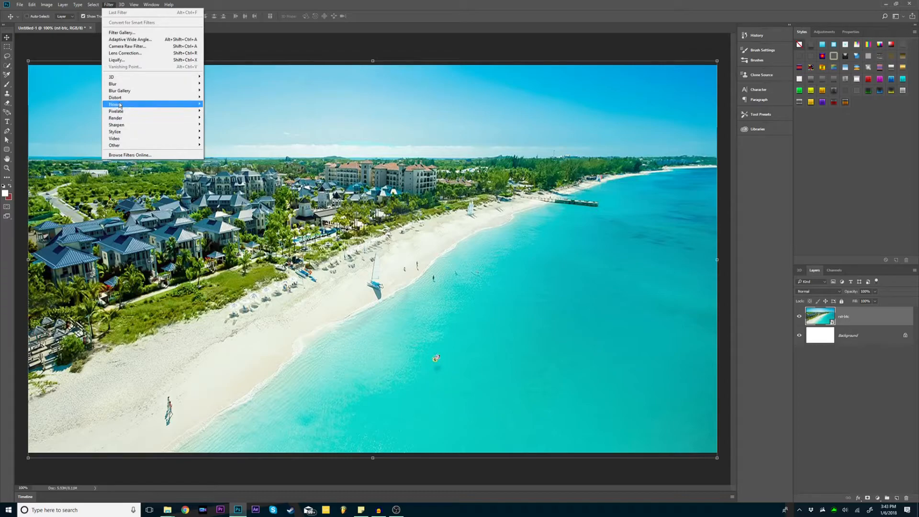
mouse_move(116, 86)
left_click(81, 111)
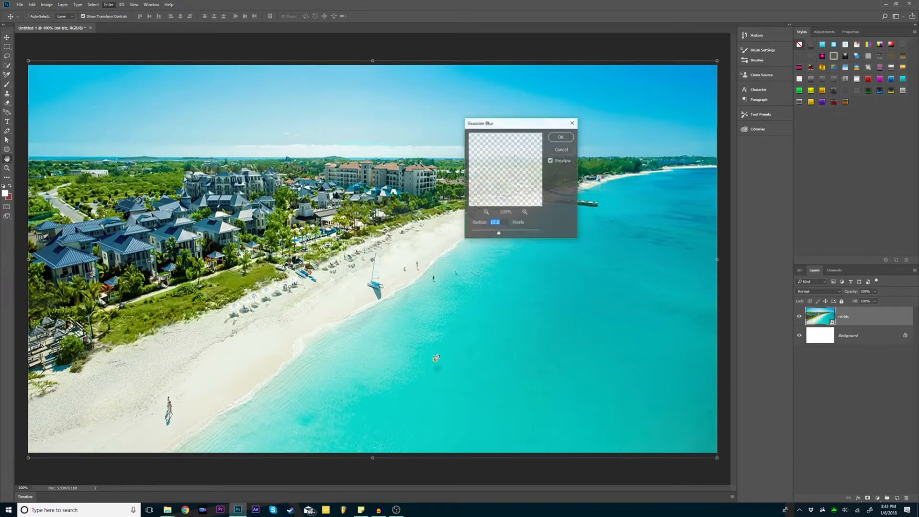
left_click(558, 137)
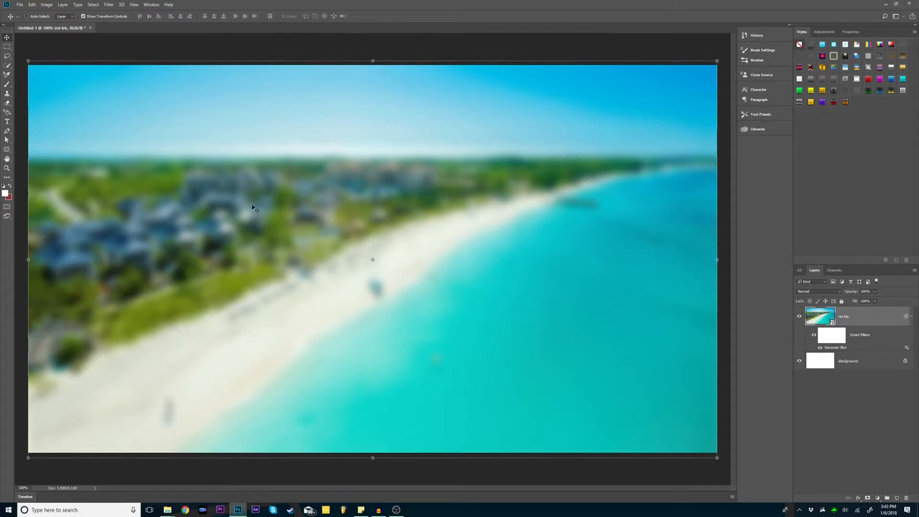
Place the TestTest character render, scale it proportionally to about 24%, and position it on the left side of the canvas.
left_click_drag(55, 298, 99, 281)
left_click_drag(194, 264, 204, 235)
left_click_drag(496, 81, 467, 98)
left_click_drag(337, 165, 288, 191)
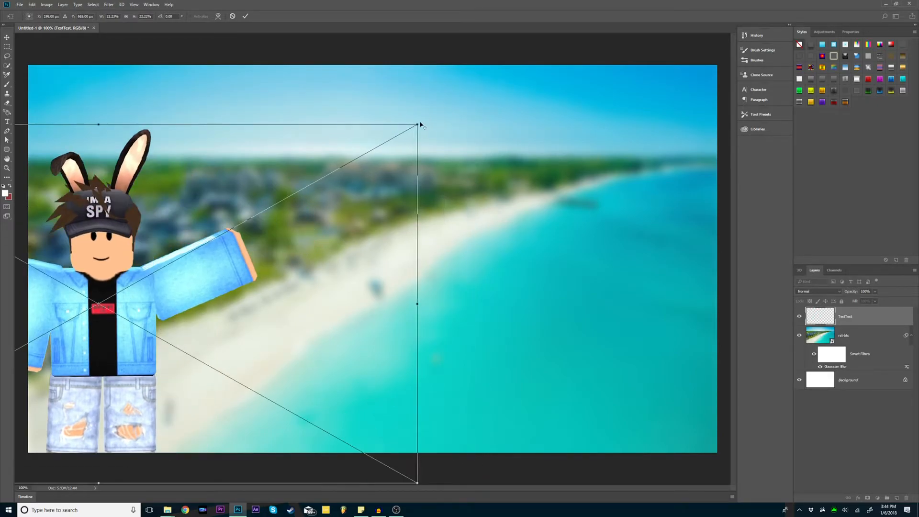
left_click_drag(418, 123, 447, 103, "alt+shift")
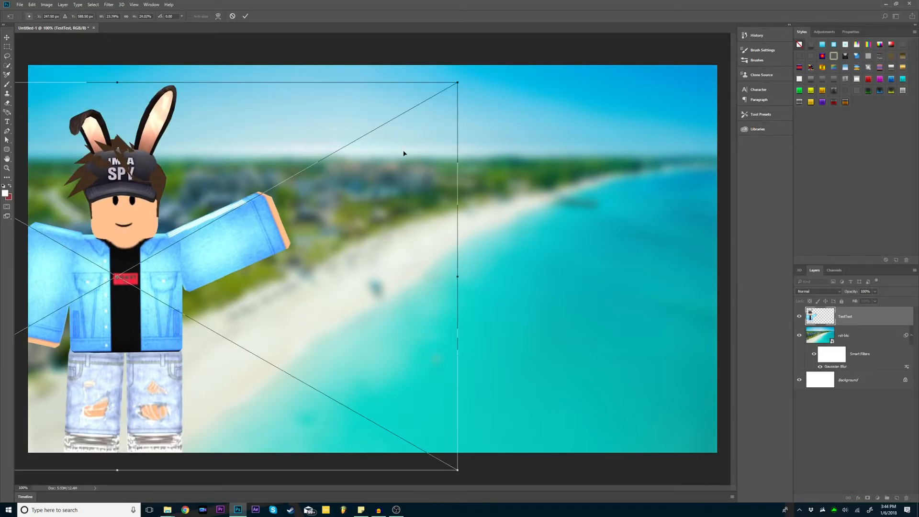
key("Return")
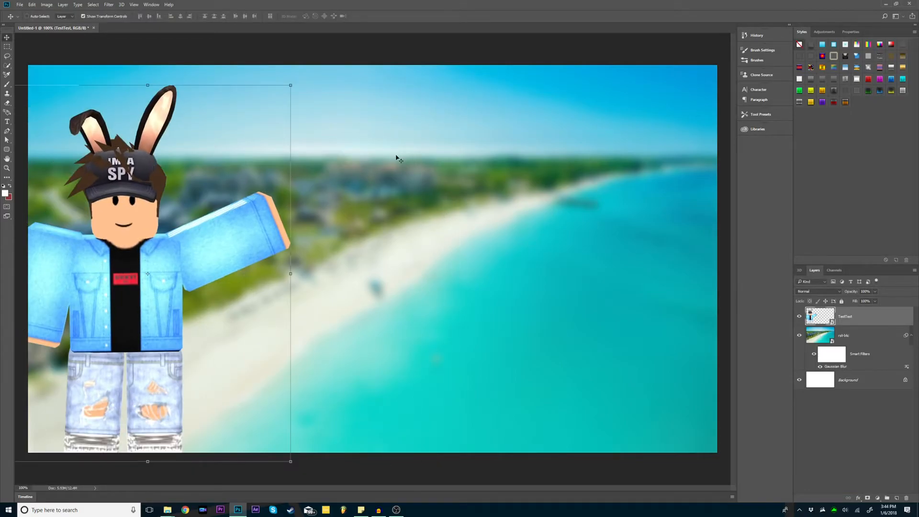
key("ctrl+shift+n")
key("Return")
key("ctrl+z")
Start a text line in the PRIMETIME font on the upper canvas, to the right of the character's head.
left_click(12, 122)
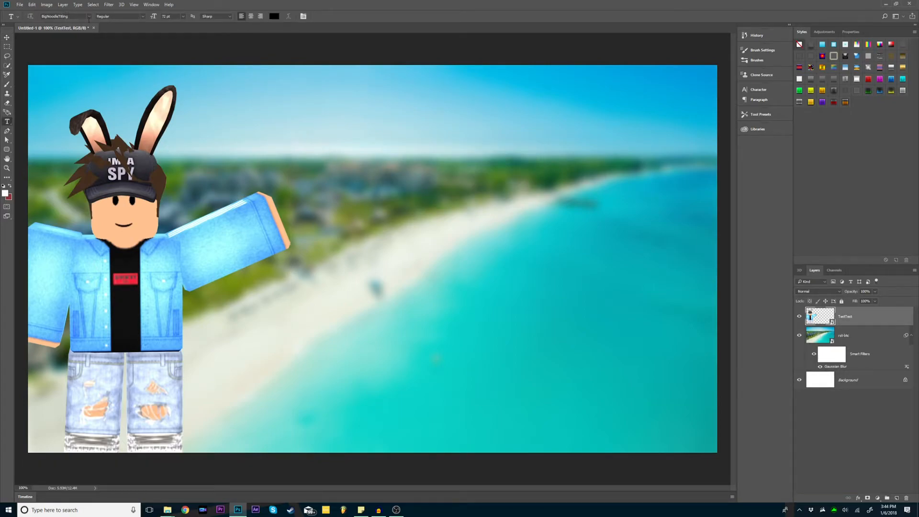
left_click(89, 17)
left_click(89, 16)
left_click(89, 16)
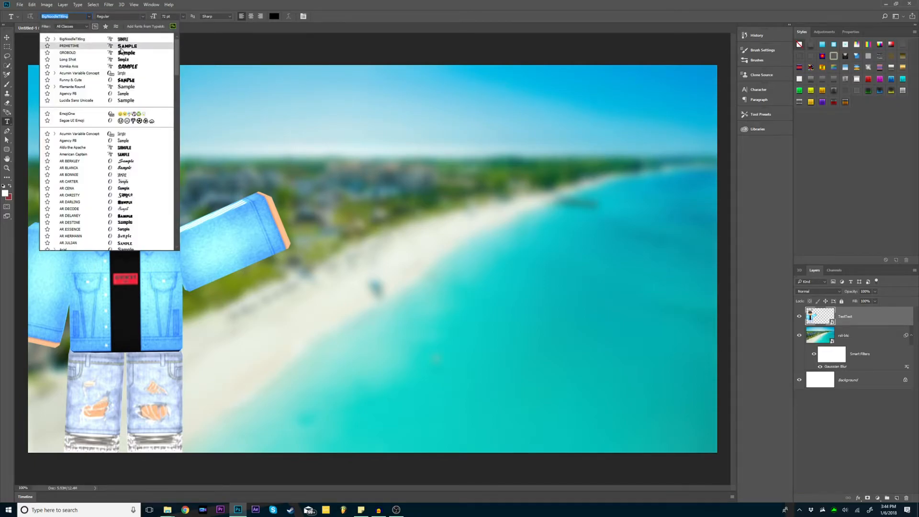
left_click(120, 46)
left_click(318, 177)
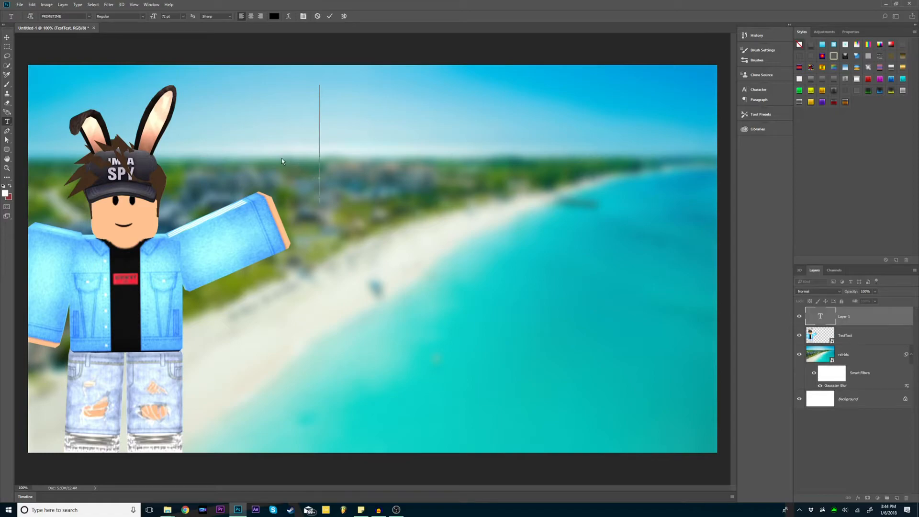
Set the text color to white (ffffff) and enter the headline "JOIN US".
left_click(276, 16)
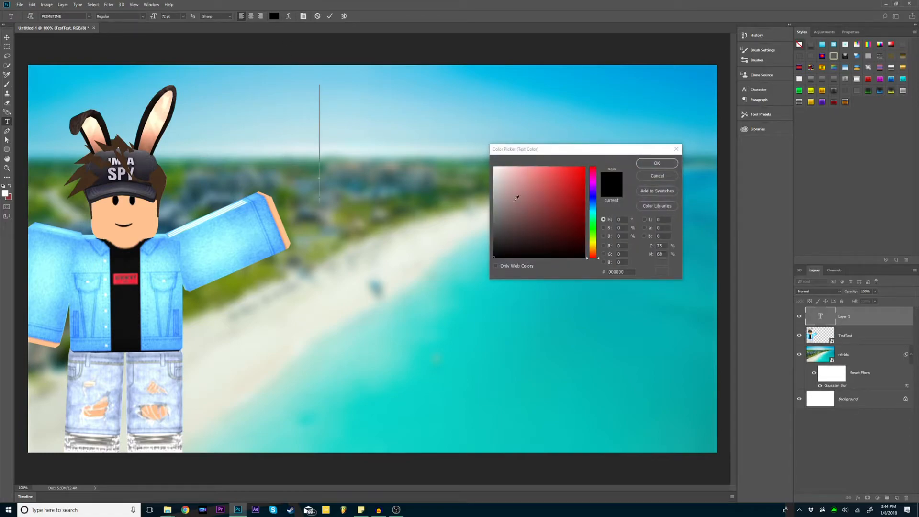
left_click_drag(525, 203, 494, 166)
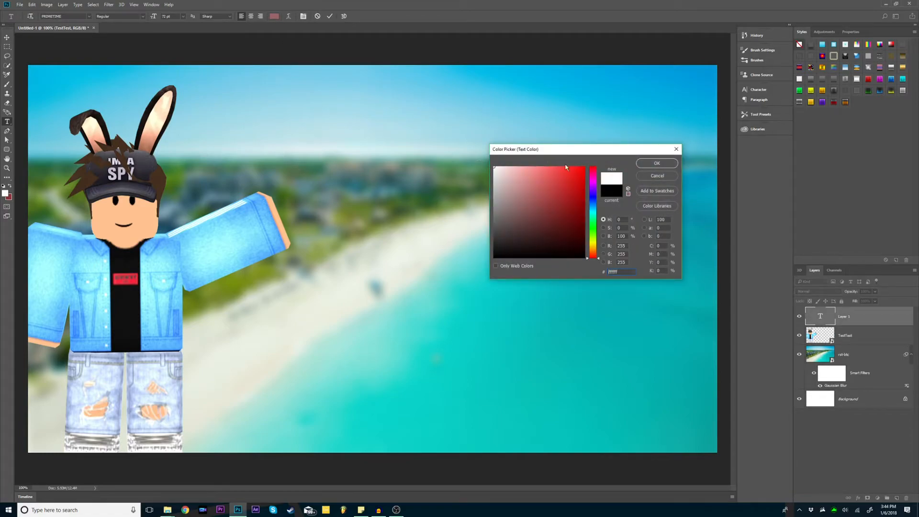
left_click(657, 163)
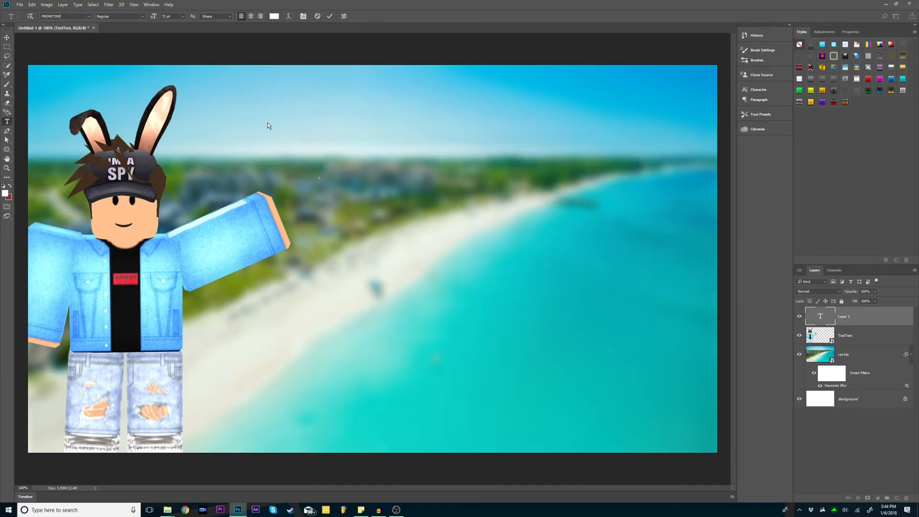
type("JOIN U")
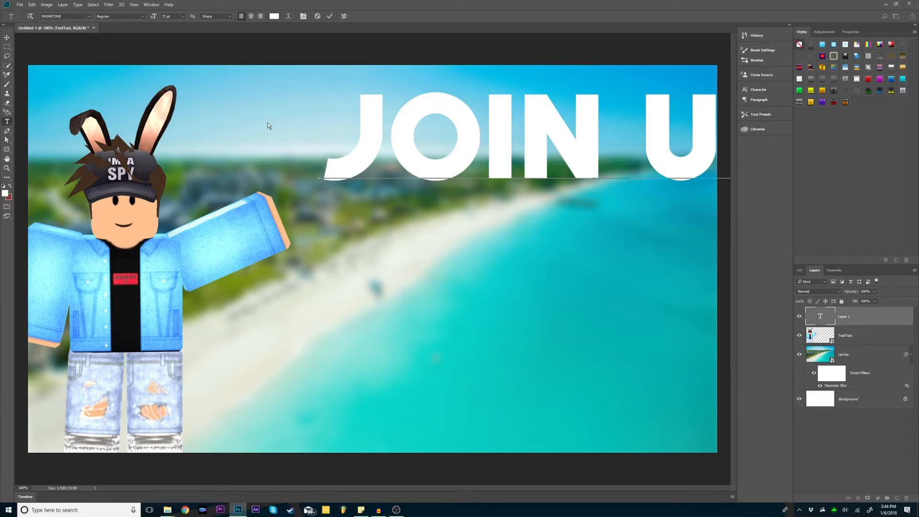
Scale the JOIN US headline to about 92% and position it in the upper-right area of the canvas.
left_click(7, 39)
left_click_drag(409, 128, 290, 118)
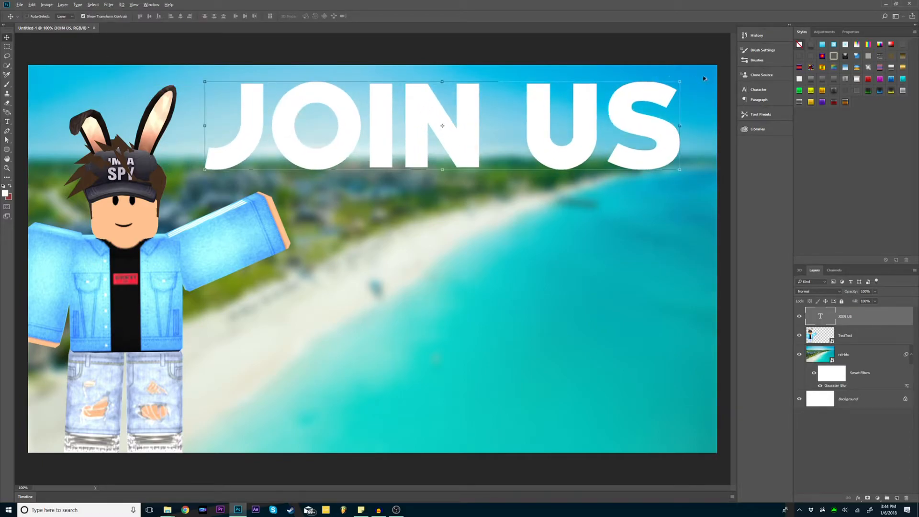
left_click(680, 80)
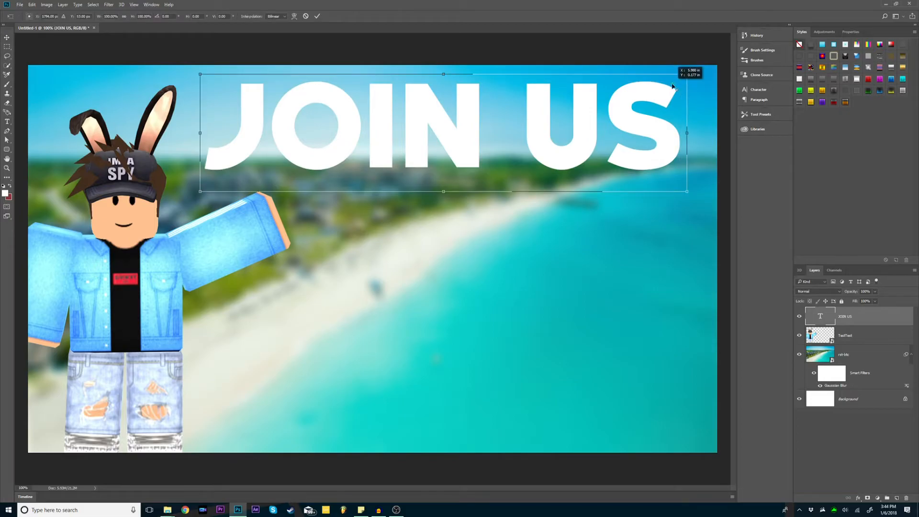
left_click_drag(687, 75, 652, 84, "alt")
left_click_drag(569, 108, 631, 96)
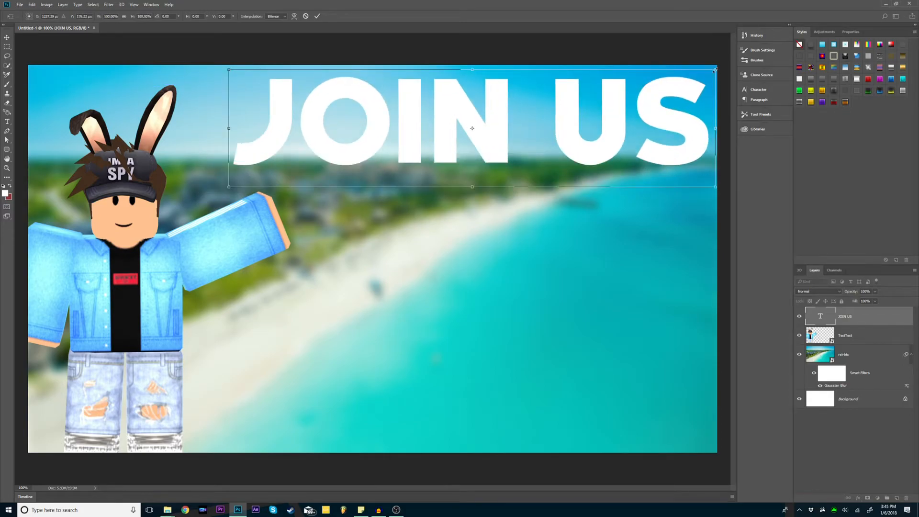
left_click_drag(715, 69, 670, 91, "alt")
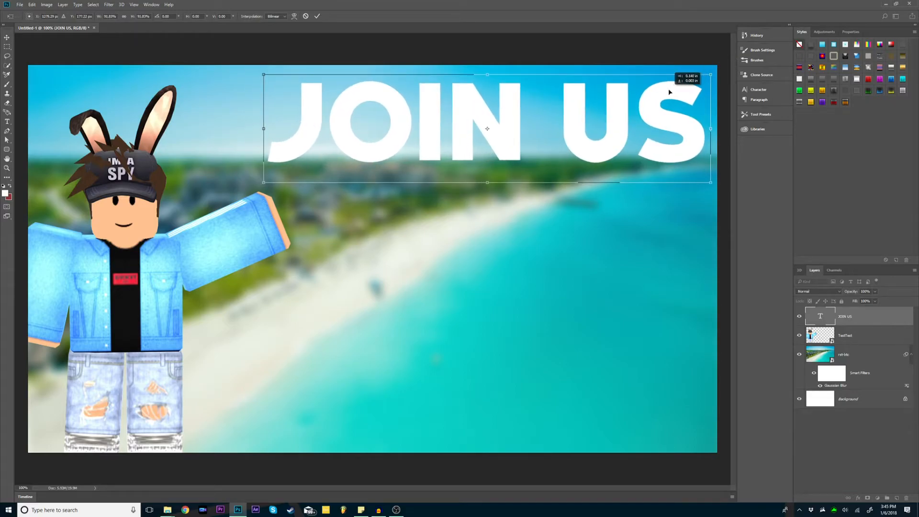
key("Return")
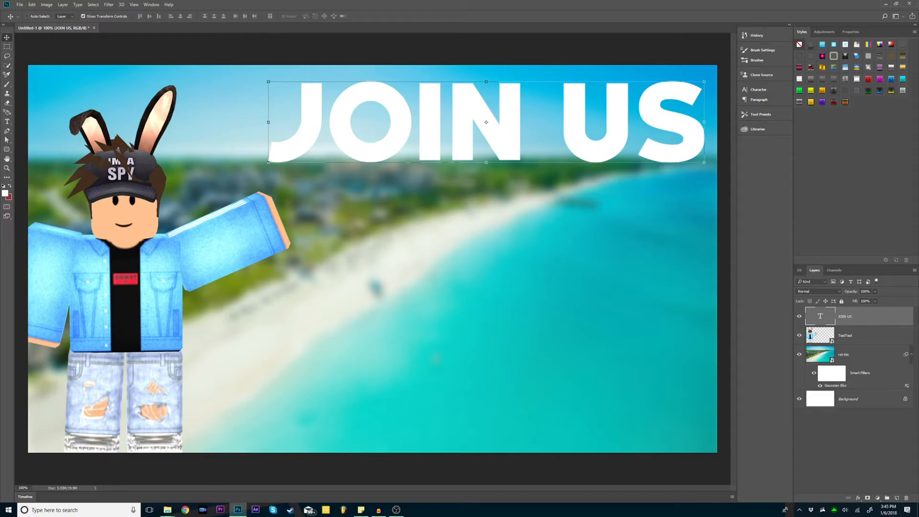
Choose the Rounded Rectangle Tool for drawing a shape.
key("u")
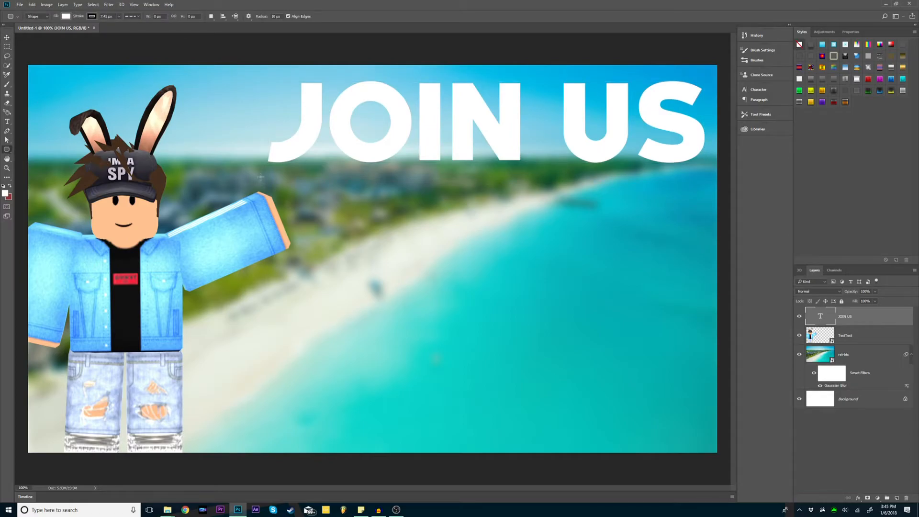
right_click(8, 150)
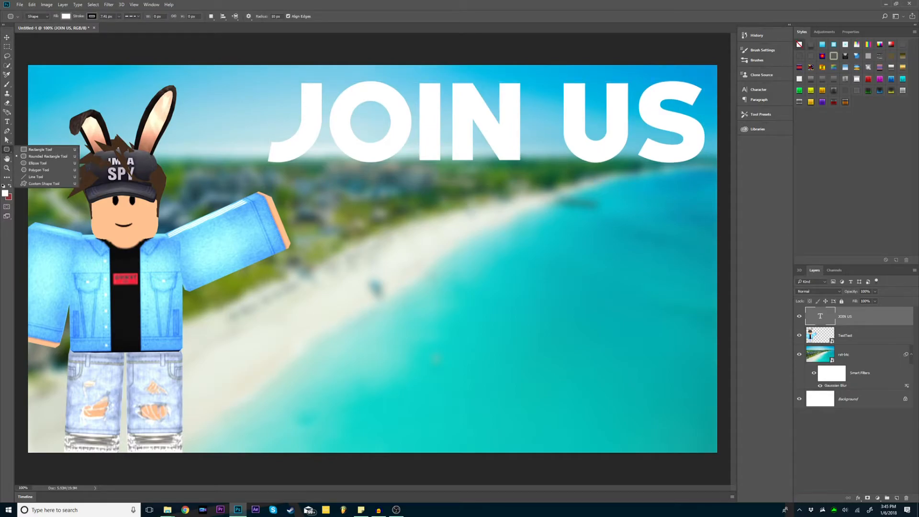
left_click(43, 157)
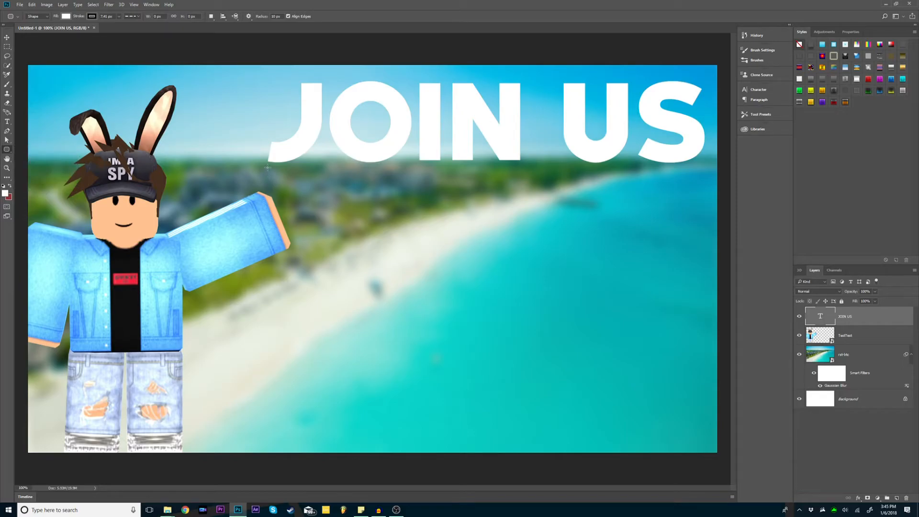